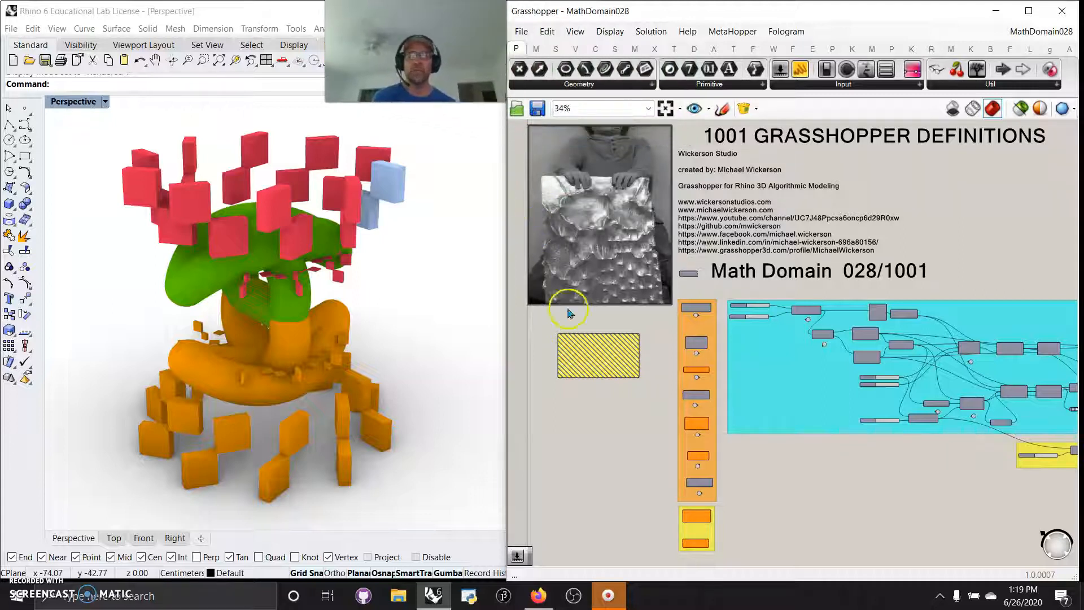
# Review the maths Domain components and trace where Construct Domain and Deconstruct Domain are used in the definition
pyautogui.click(536, 49)
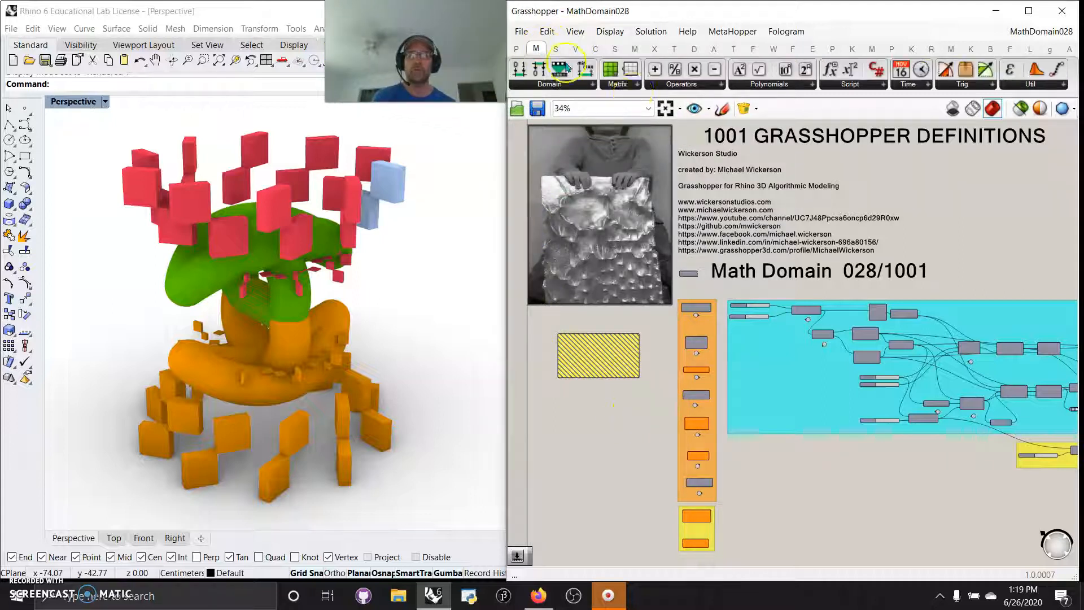
pyautogui.click(579, 83)
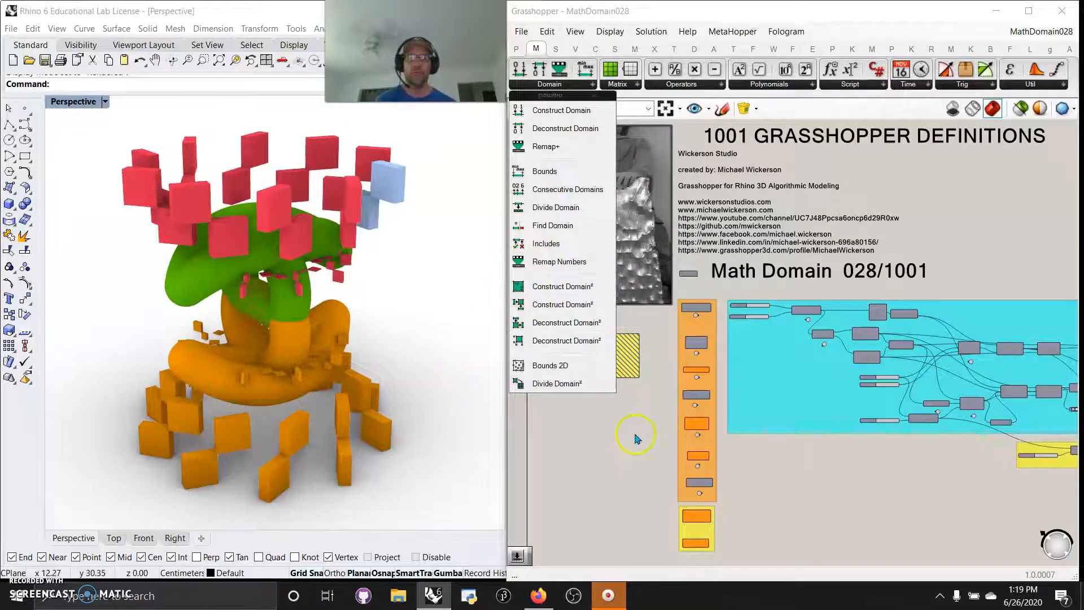
pyautogui.scroll(5, 655, 435)
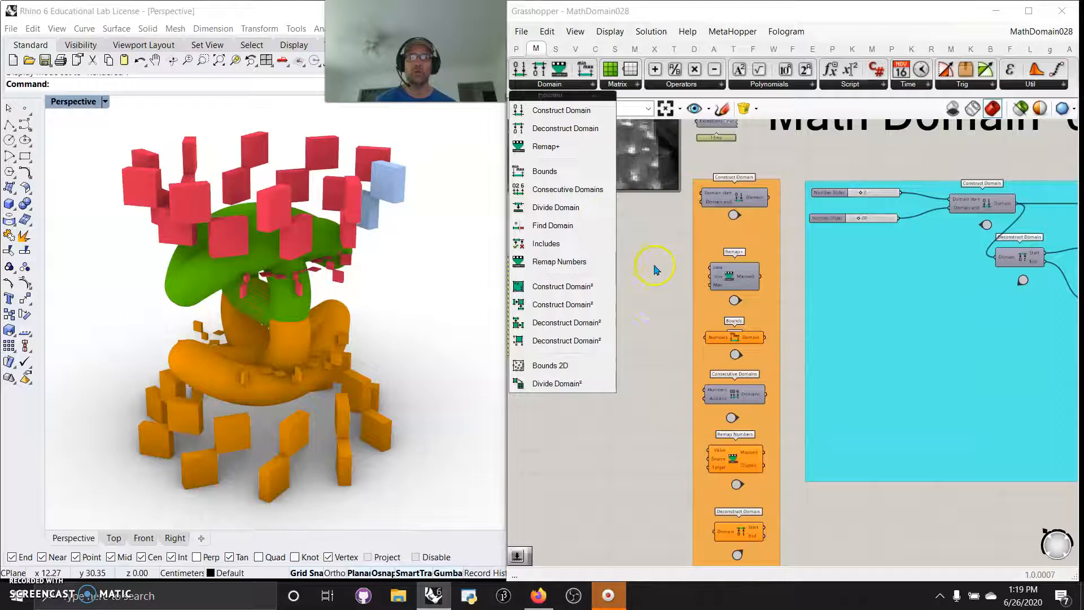
pyautogui.scroll(2, 610, 262)
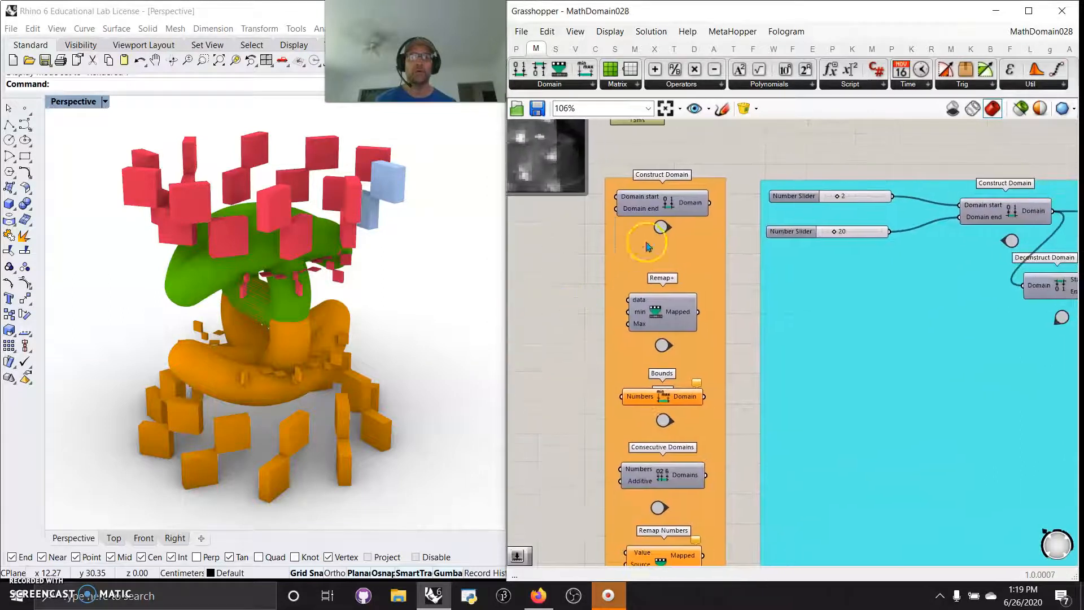
pyautogui.click(663, 232)
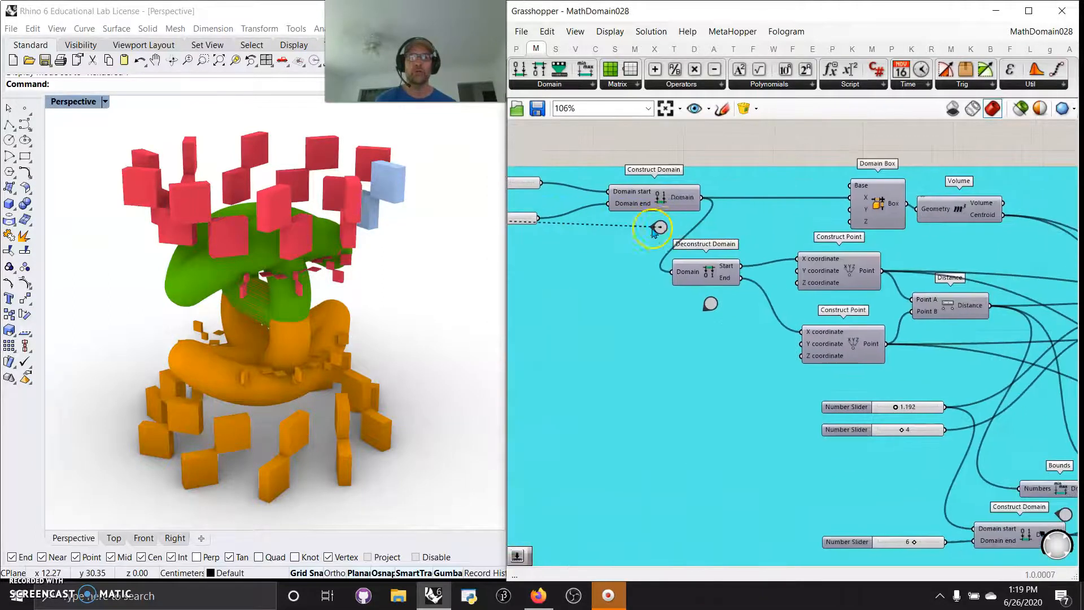
pyautogui.click(710, 305)
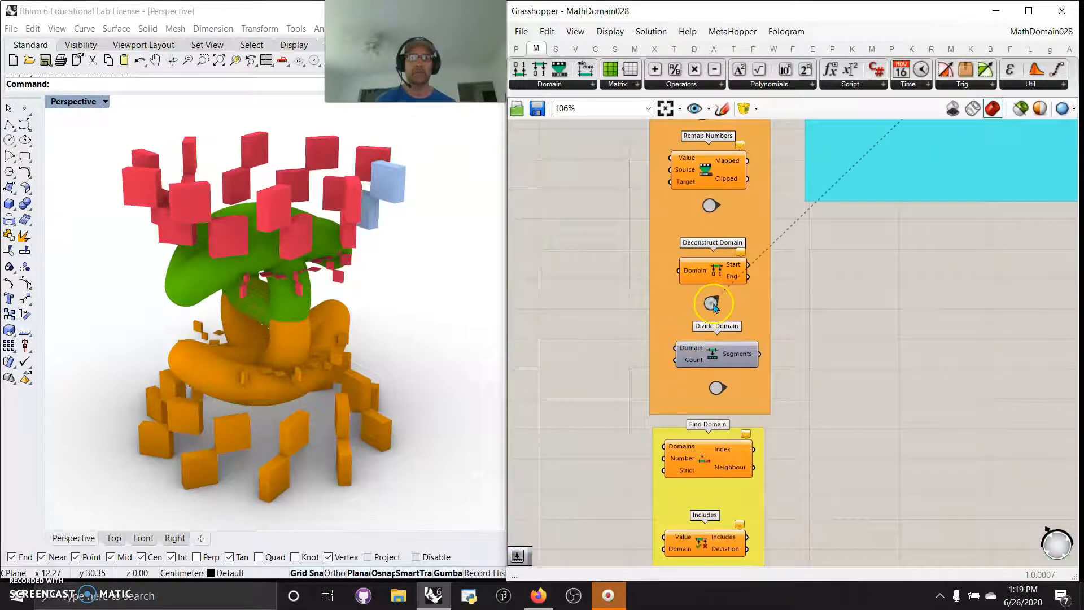
pyautogui.click(713, 305)
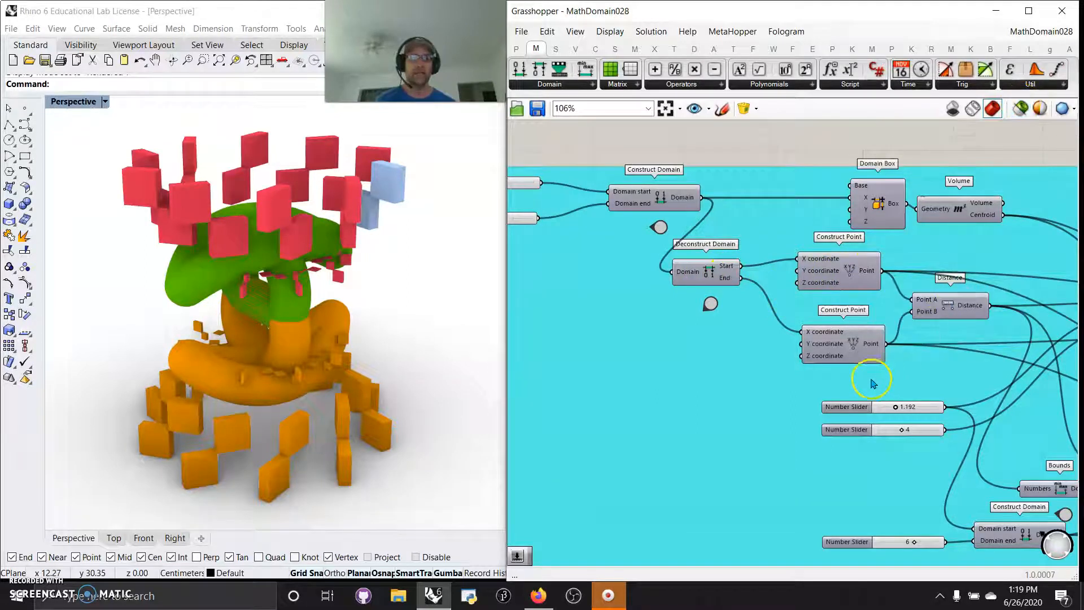
pyautogui.click(711, 304)
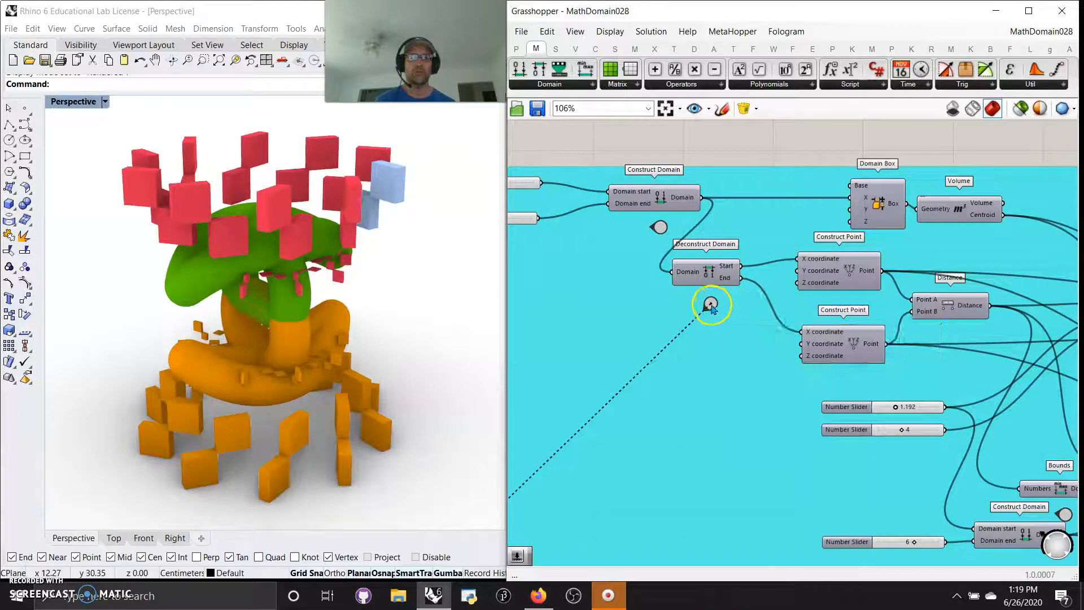
# Examine the Domain Box, the Construct Point pair, the Distance component and the contents of the Remap+ cluster, then return to the main definition
pyautogui.click(880, 208)
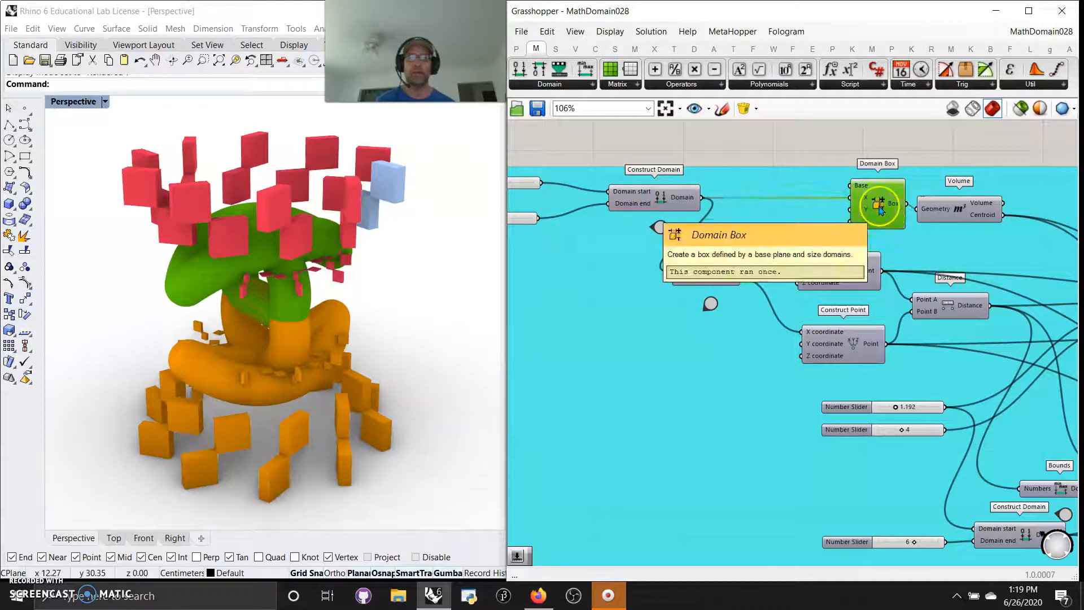
pyautogui.click(838, 273)
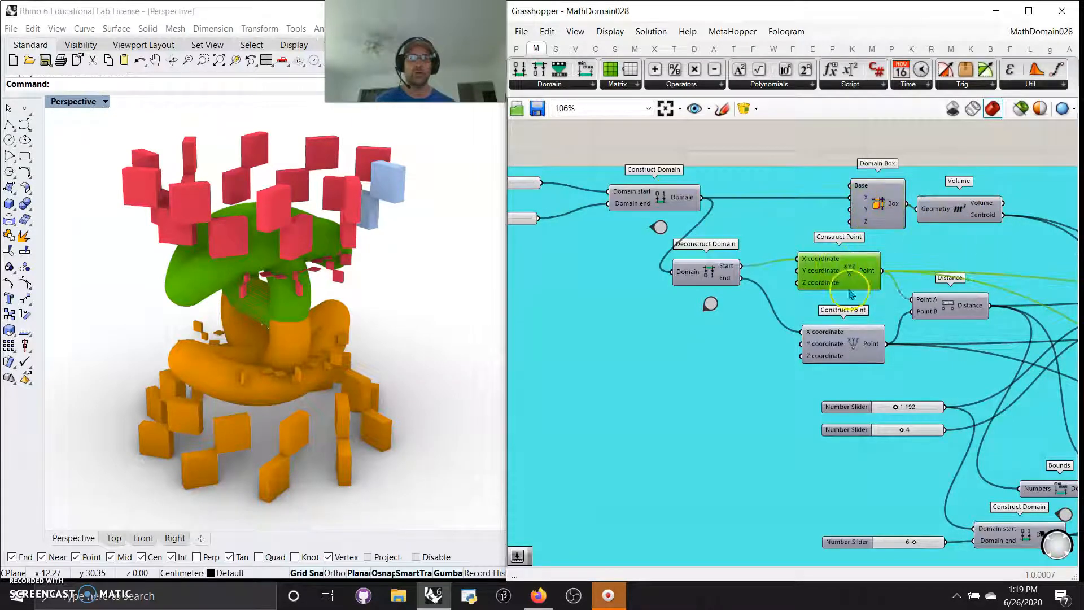
pyautogui.click(862, 347)
pyautogui.moveTo(965, 360); pyautogui.dragTo(717, 318, button='right')
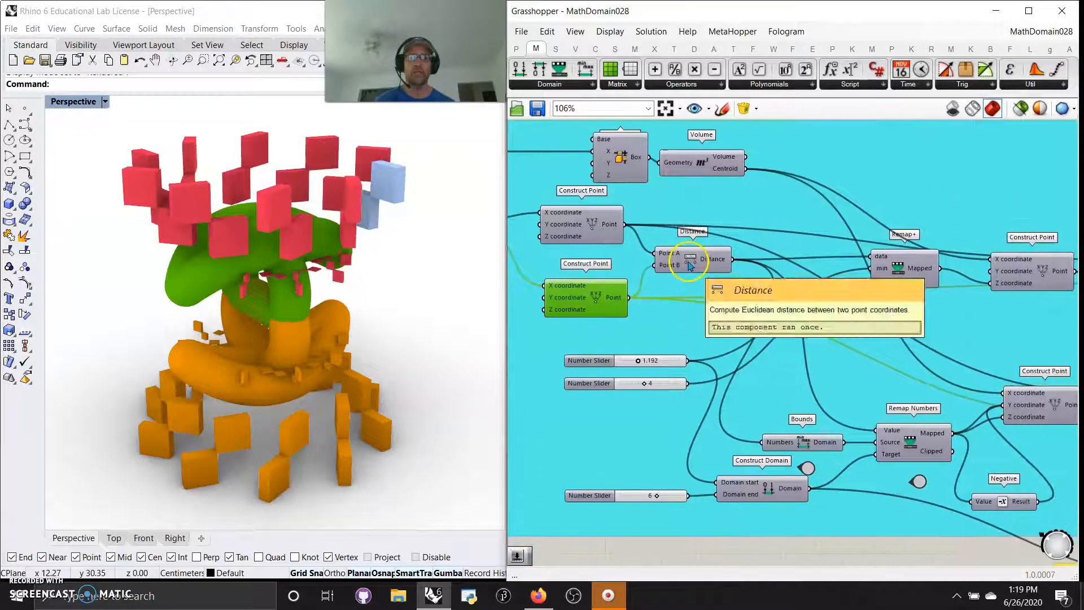
pyautogui.doubleClick(898, 267)
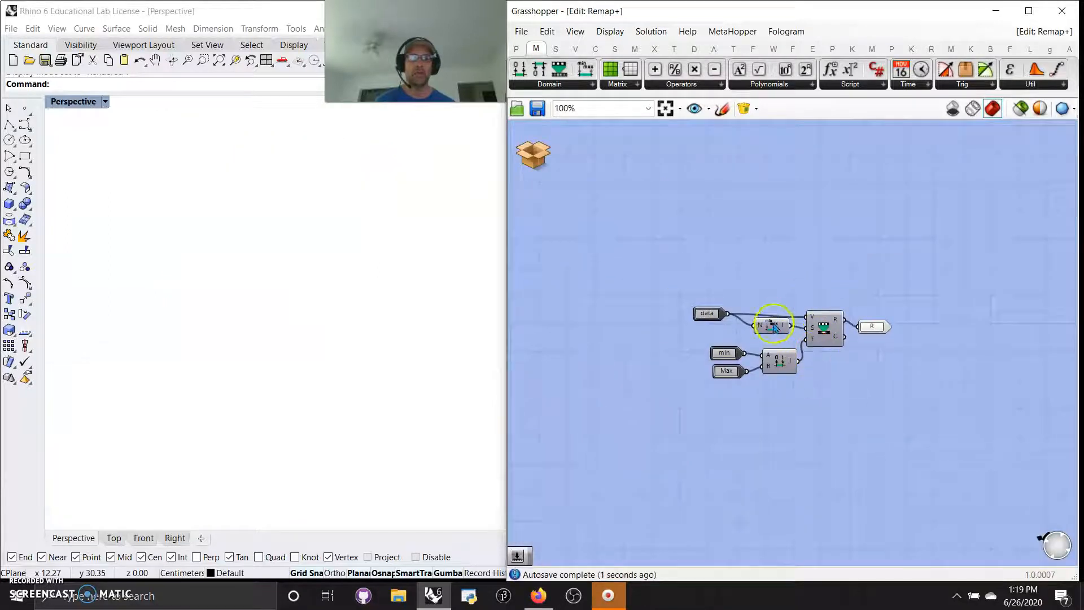
pyautogui.click(537, 161)
pyautogui.click(579, 163)
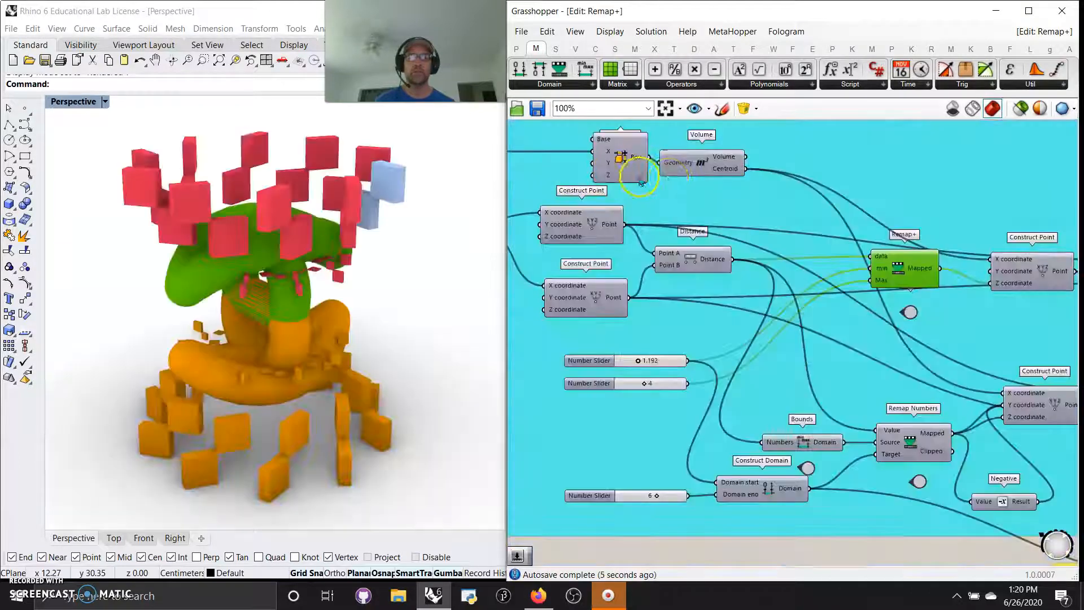
# Trace the Remap+, Bounds and Remap Numbers components between the orange reference group and the cyan working group
pyautogui.click(910, 313)
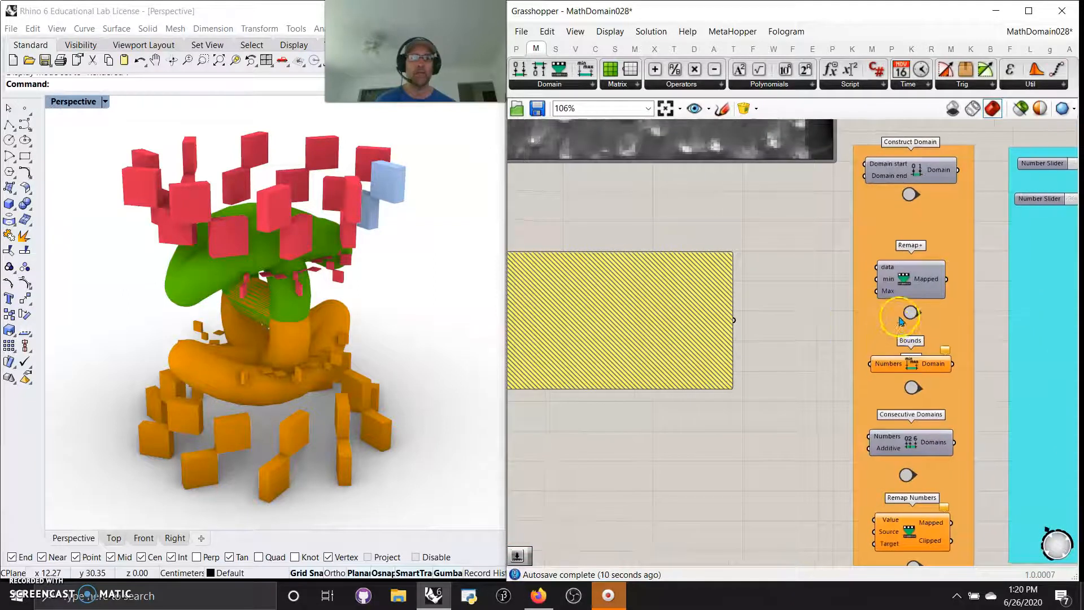
pyautogui.click(912, 389)
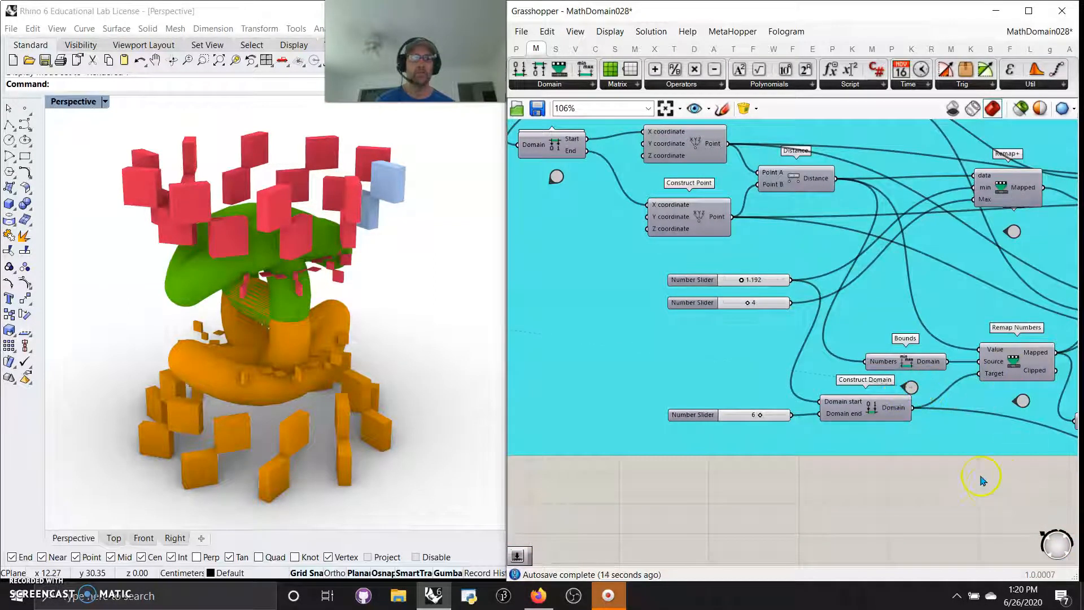
pyautogui.click(753, 209)
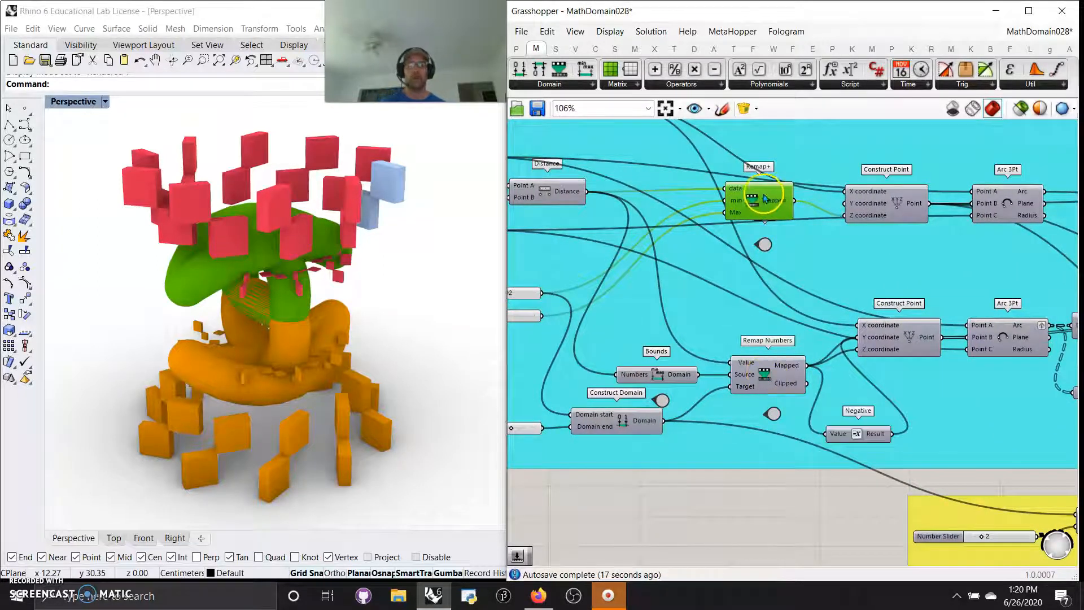
pyautogui.moveTo(705, 524); pyautogui.dragTo(762, 443, button='right')
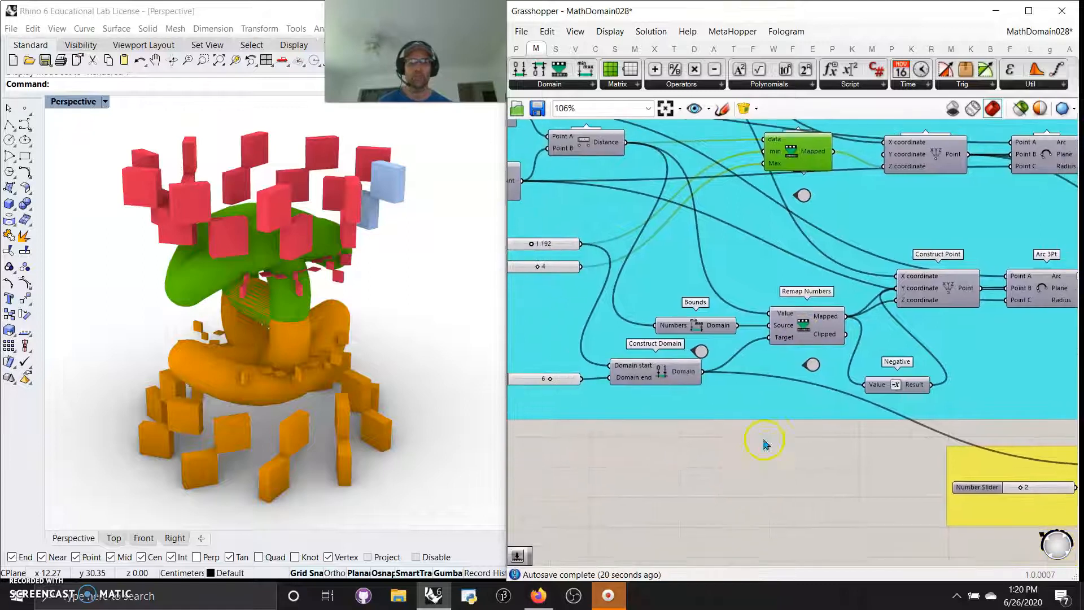
pyautogui.click(811, 367)
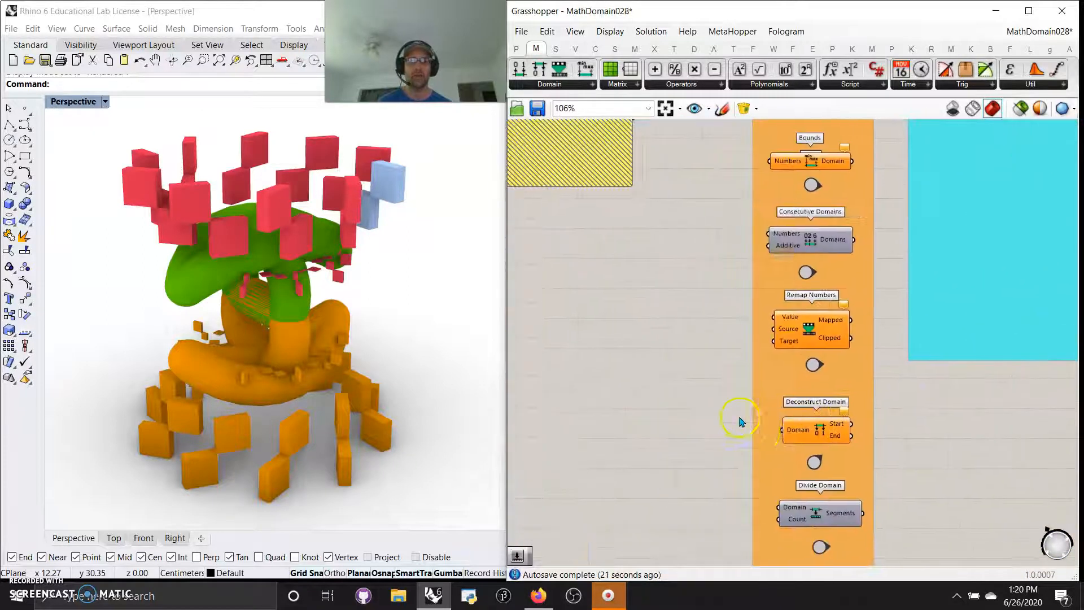
pyautogui.click(814, 366)
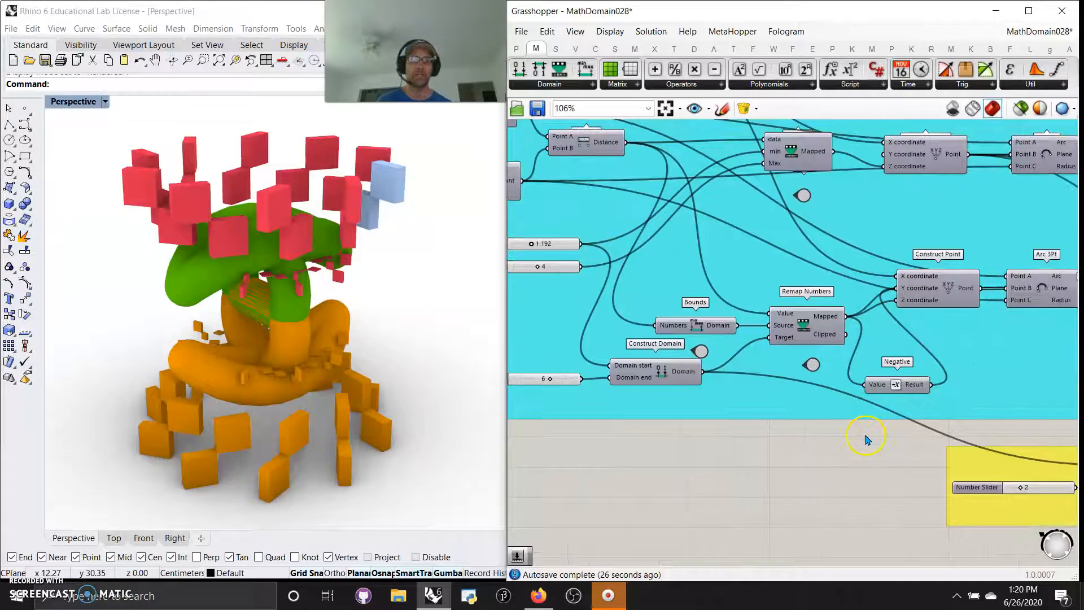
# Examine how the remapped points feed the Arc 3Pt components and how Construct Domain supplies Divide Domain in the yellow group
pyautogui.moveTo(898, 476); pyautogui.dragTo(702, 534, button='right')
pyautogui.click(717, 220)
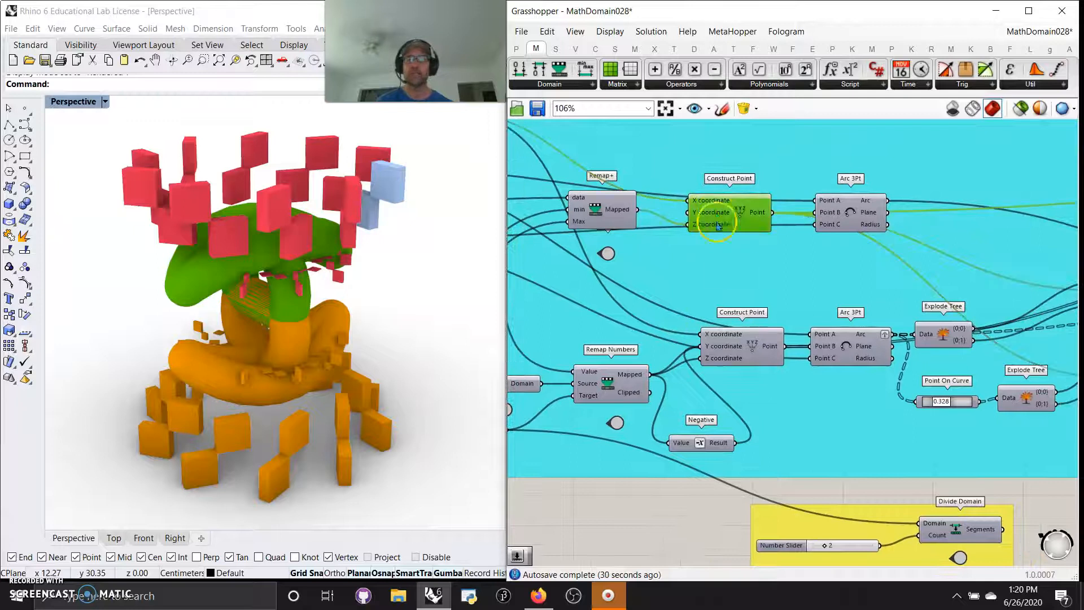
pyautogui.click(740, 346)
pyautogui.click(842, 226)
pyautogui.click(850, 334)
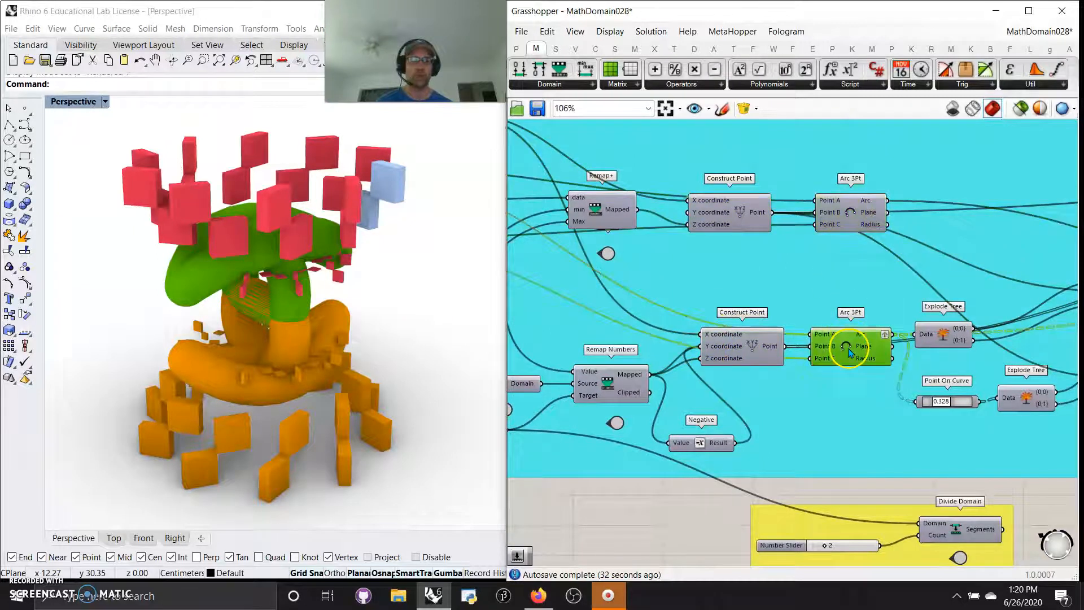
pyautogui.moveTo(912, 500); pyautogui.dragTo(892, 415, button='right')
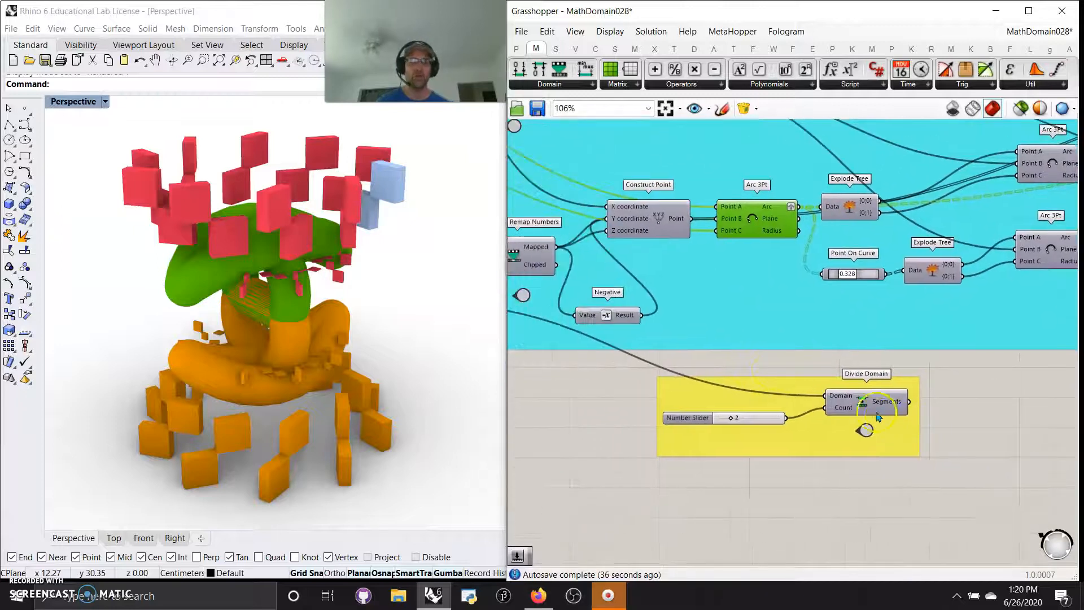
pyautogui.moveTo(621, 452); pyautogui.dragTo(831, 469, button='right')
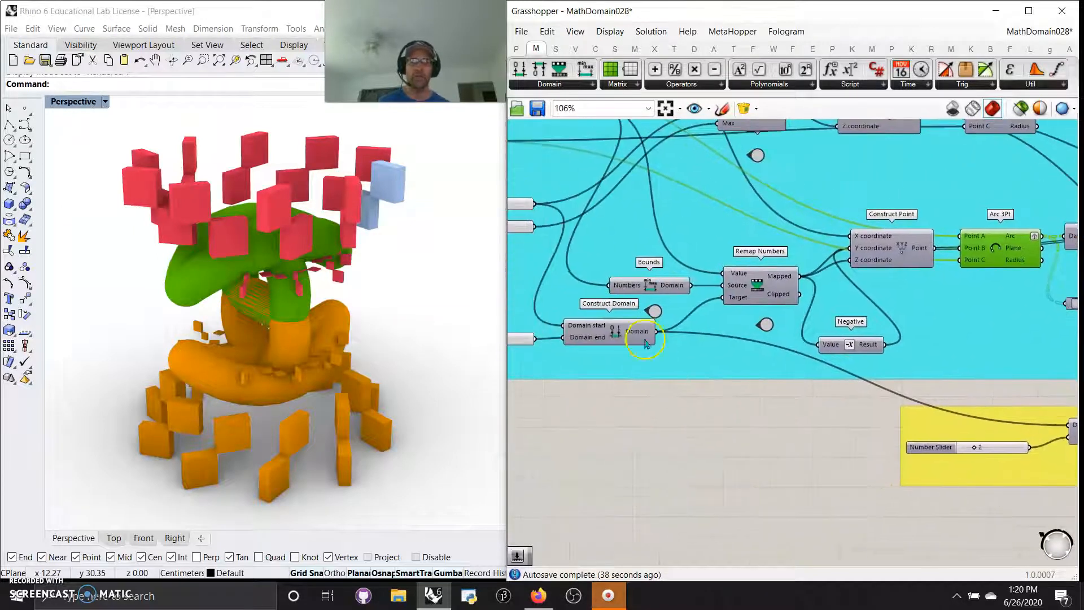
pyautogui.moveTo(779, 440); pyautogui.dragTo(1061, 344, button='right')
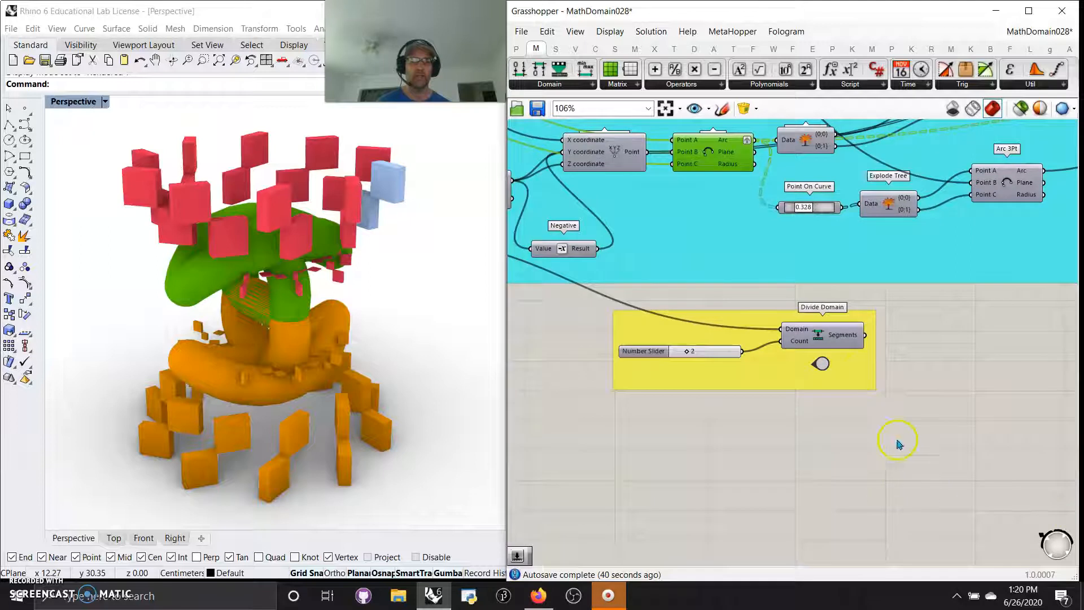
# Add a Panel beside the yellow group and connect the Segments output of Divide Domain to it
pyautogui.click(518, 51)
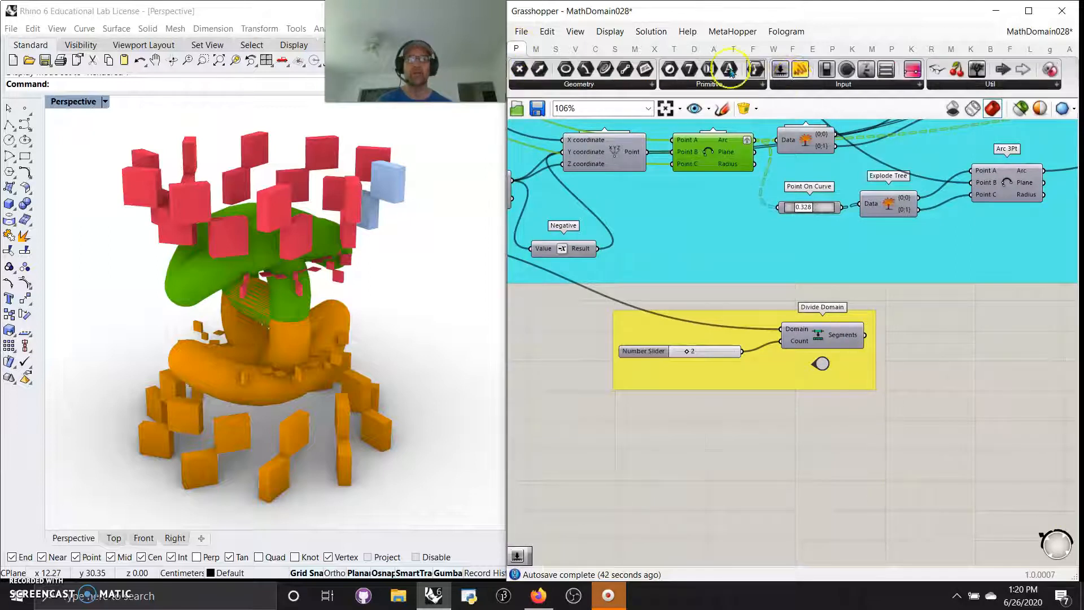
pyautogui.moveTo(957, 373); pyautogui.dragTo(959, 370)
pyautogui.moveTo(866, 335); pyautogui.dragTo(953, 352)
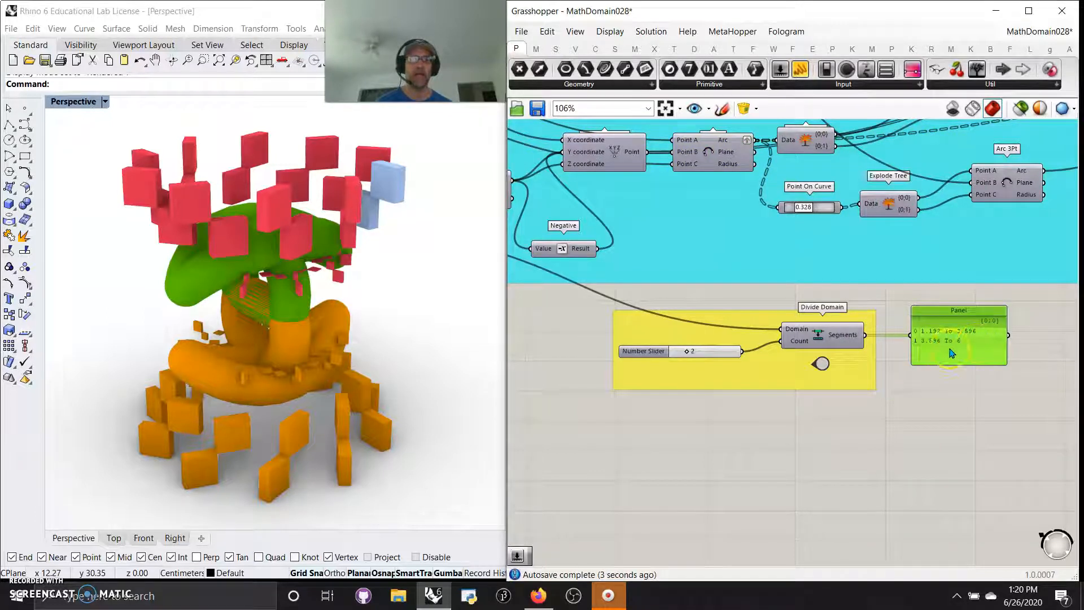
# Set the Point On Curve component that feeds the lower Explode Tree to 0.506
pyautogui.moveTo(873, 302); pyautogui.dragTo(864, 378, button='right')
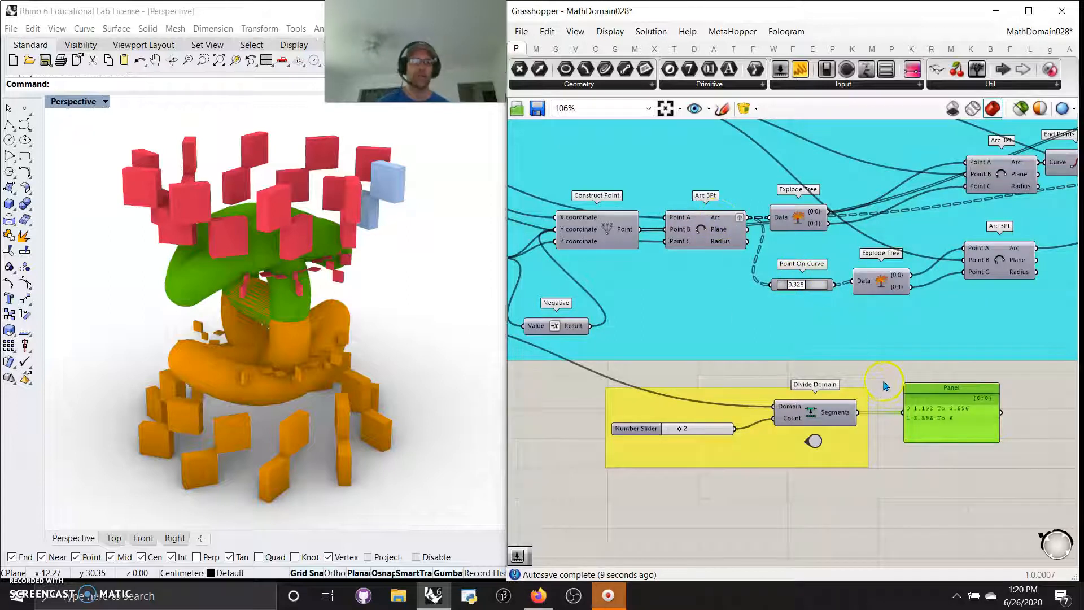
pyautogui.moveTo(804, 295); pyautogui.dragTo(753, 388, button='right')
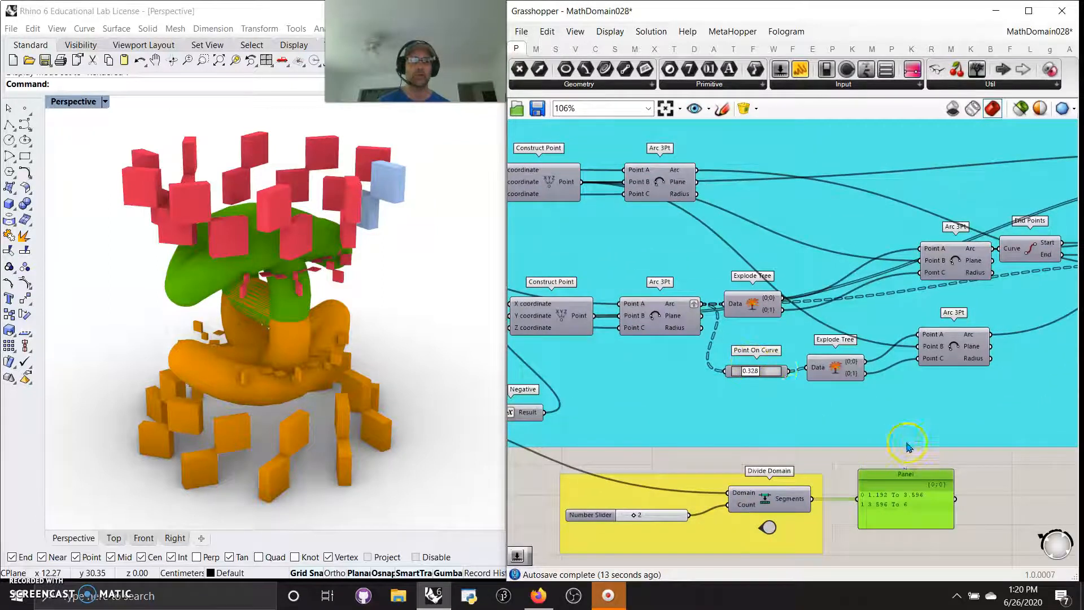
pyautogui.moveTo(754, 379)
pyautogui.mouseDown()
pyautogui.moveTo(769, 380)
pyautogui.moveTo(747, 385)
pyautogui.moveTo(758, 387)
pyautogui.mouseUp()
# Set the Remap+ Max slider to 6 and the slider shared by Remap+ min and the Construct Domain start to 1.981
pyautogui.moveTo(624, 462); pyautogui.dragTo(1011, 424, button='right')
pyautogui.scroll(-3, 737, 490)
pyautogui.moveTo(658, 502); pyautogui.dragTo(789, 524, button='right')
pyautogui.scroll(3, 750, 479)
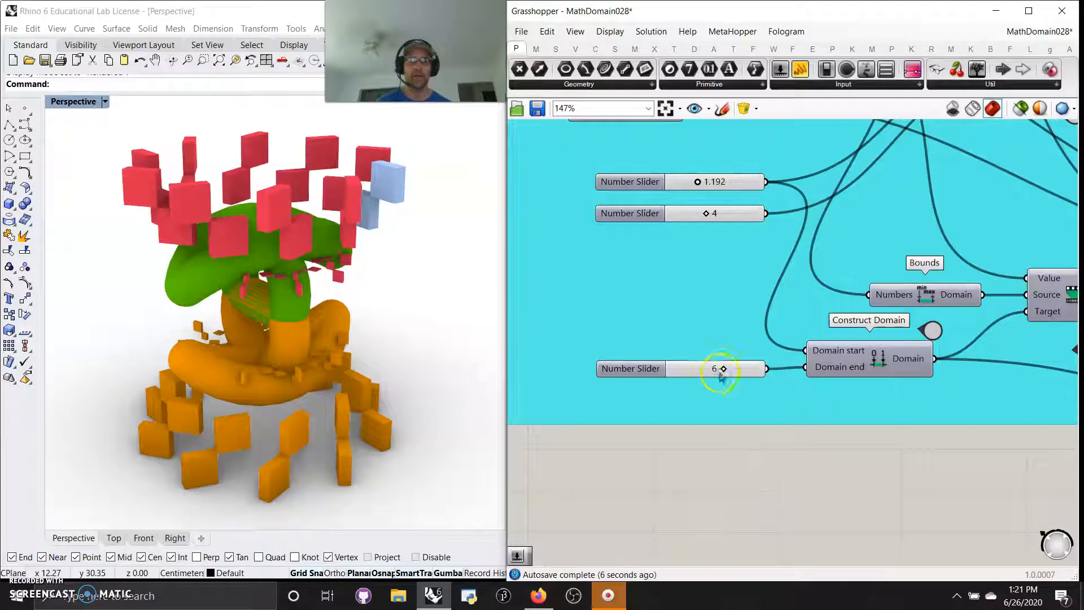
pyautogui.moveTo(720, 370)
pyautogui.mouseDown()
pyautogui.moveTo(707, 370)
pyautogui.moveTo(725, 377)
pyautogui.mouseUp()
pyautogui.moveTo(706, 215)
pyautogui.mouseDown()
pyautogui.moveTo(654, 232)
pyautogui.moveTo(723, 218)
pyautogui.mouseUp()
pyautogui.moveTo(713, 450); pyautogui.dragTo(697, 146, button='right')
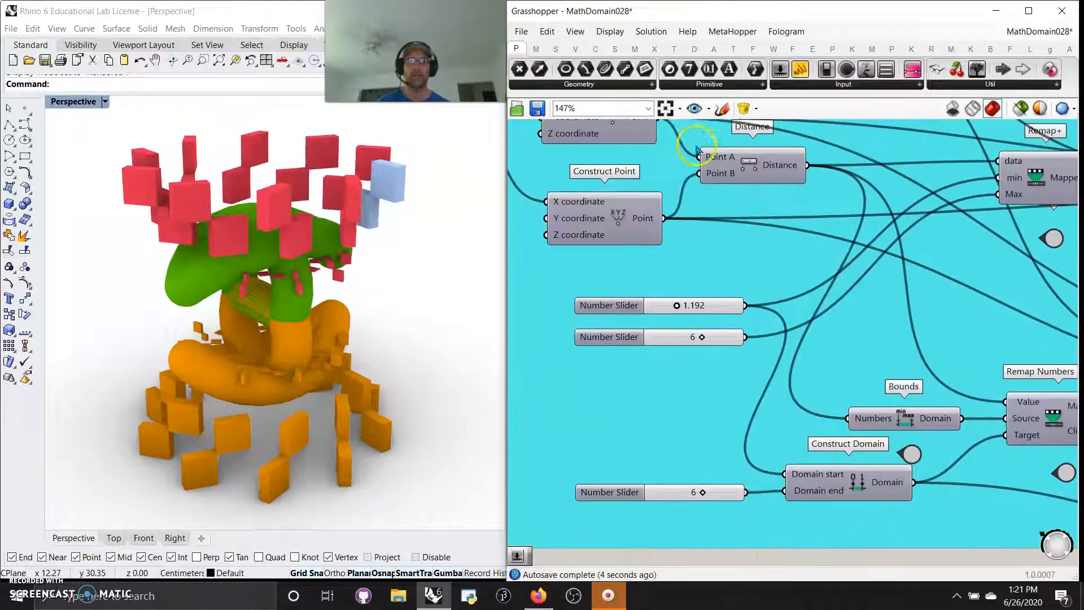
pyautogui.moveTo(677, 308)
pyautogui.mouseDown()
pyautogui.moveTo(708, 306)
pyautogui.moveTo(660, 318)
pyautogui.moveTo(694, 307)
pyautogui.mouseUp()
# Inspect the Arc 3Pt that feeds End Points and set the Point On Curve fed by the Line component to 0.453
pyautogui.moveTo(918, 558); pyautogui.dragTo(560, 456, button='right')
pyautogui.scroll(-3, 824, 489)
pyautogui.moveTo(821, 486); pyautogui.dragTo(617, 465, button='right')
pyautogui.moveTo(906, 461); pyautogui.dragTo(688, 502, button='right')
pyautogui.click(767, 321)
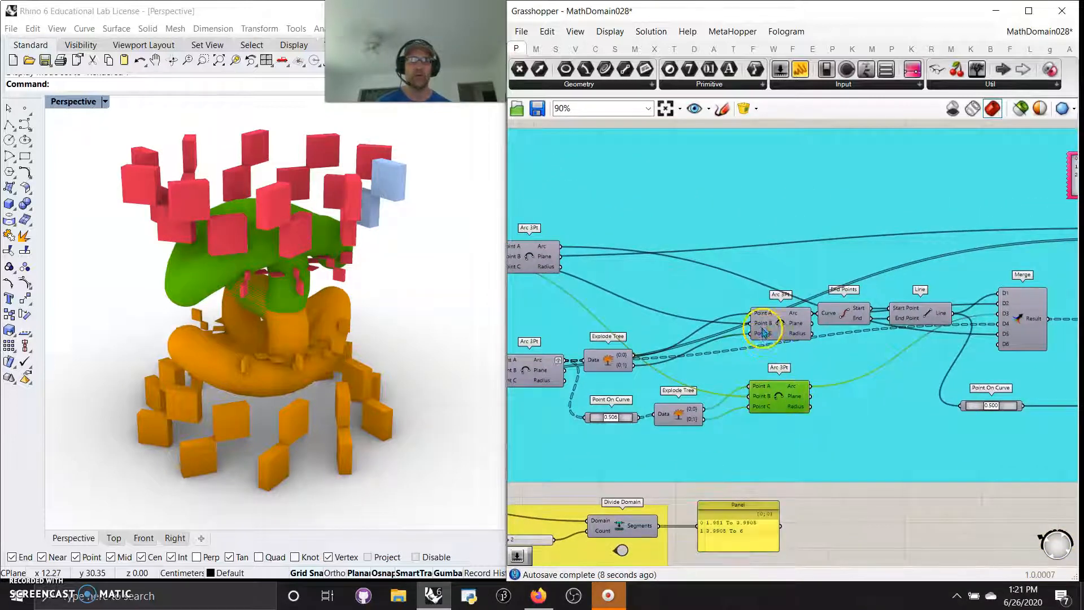
pyautogui.moveTo(920, 528); pyautogui.dragTo(751, 525, button='right')
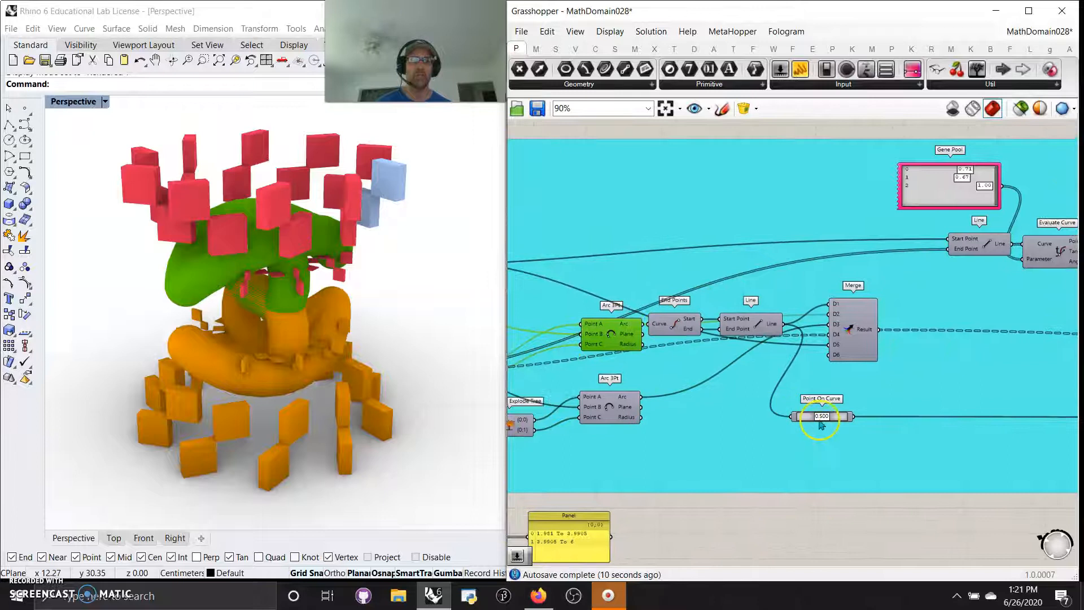
pyautogui.moveTo(825, 418)
pyautogui.mouseDown()
pyautogui.moveTo(852, 416)
pyautogui.moveTo(777, 430)
pyautogui.moveTo(832, 416)
pyautogui.moveTo(820, 417)
pyautogui.mouseUp()
# Randomize the Gene Pool values by 100% twice
pyautogui.moveTo(983, 521); pyautogui.dragTo(774, 557, button='right')
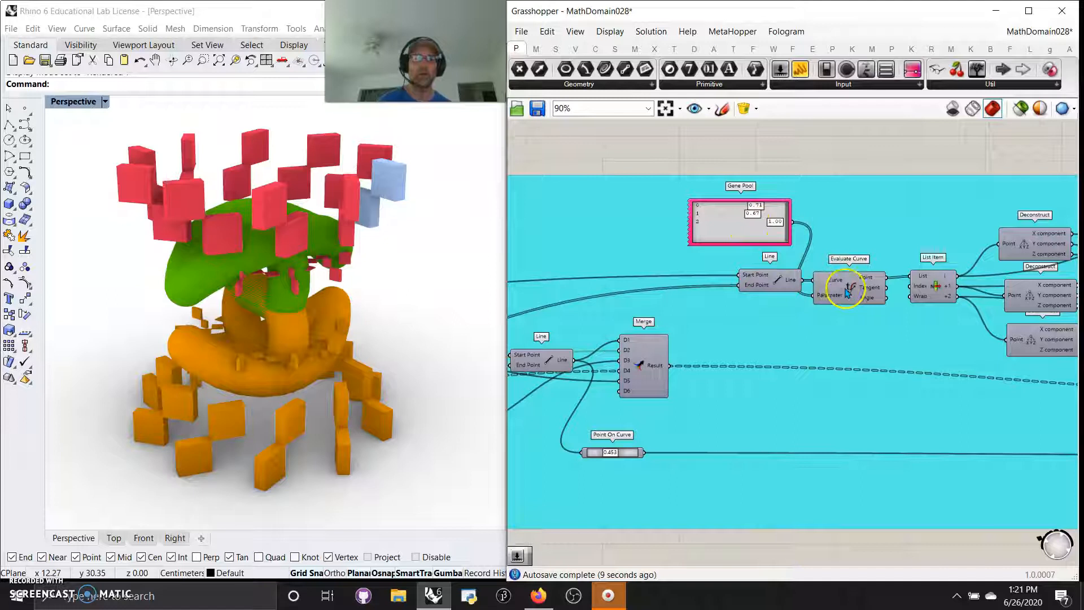
pyautogui.rightClick(764, 243)
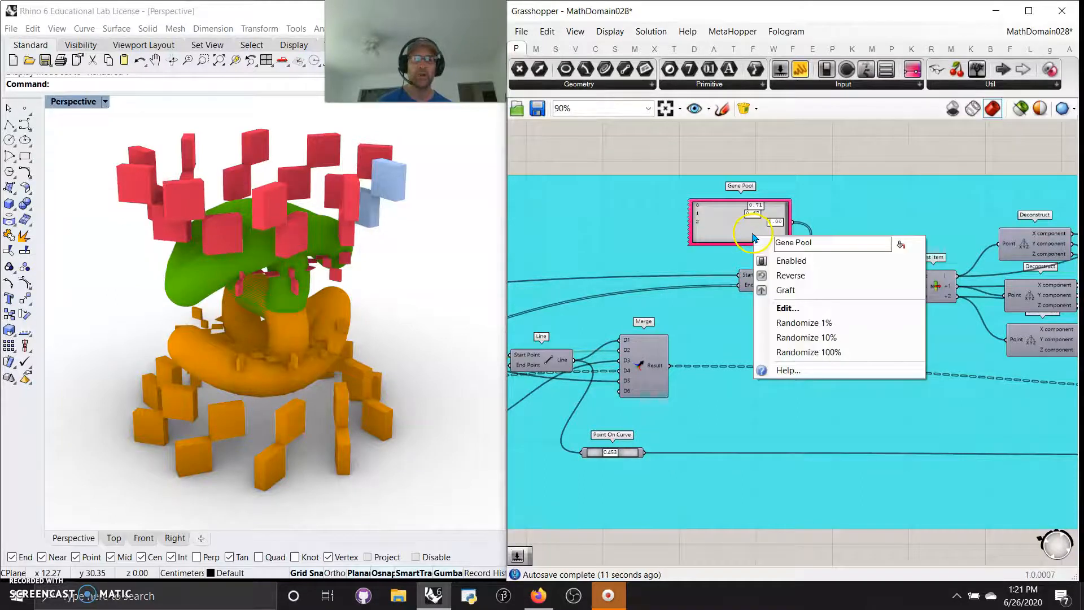
pyautogui.click(809, 352)
pyautogui.rightClick(755, 238)
pyautogui.click(799, 349)
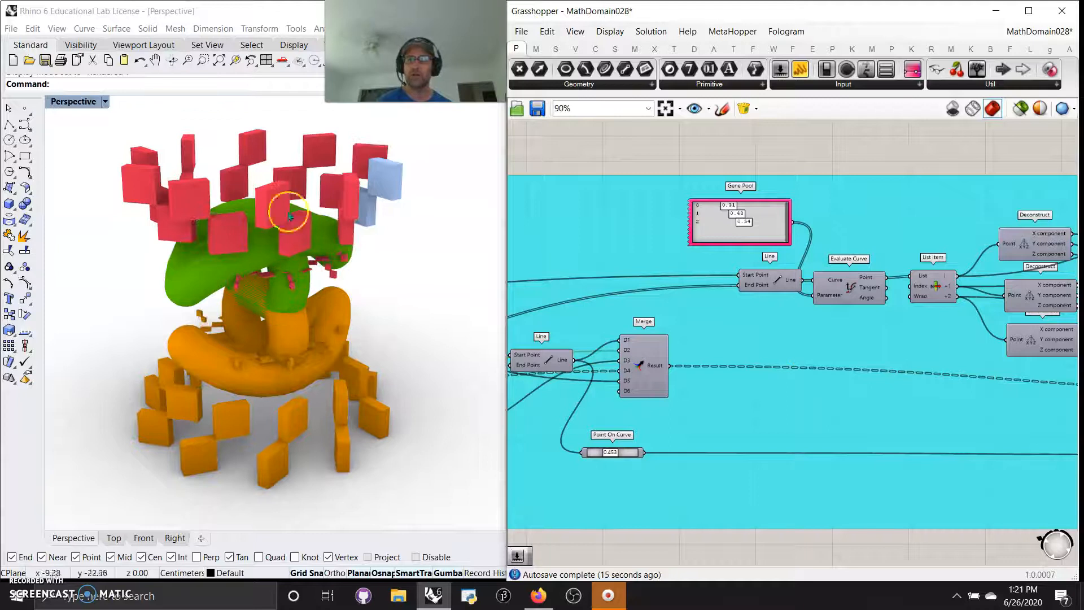
# Set the slider feeding the Polar Array count to 7 and the slider feeding the Pipe radius and Pi factor to 1.50
pyautogui.moveTo(951, 555); pyautogui.dragTo(631, 545, button='right')
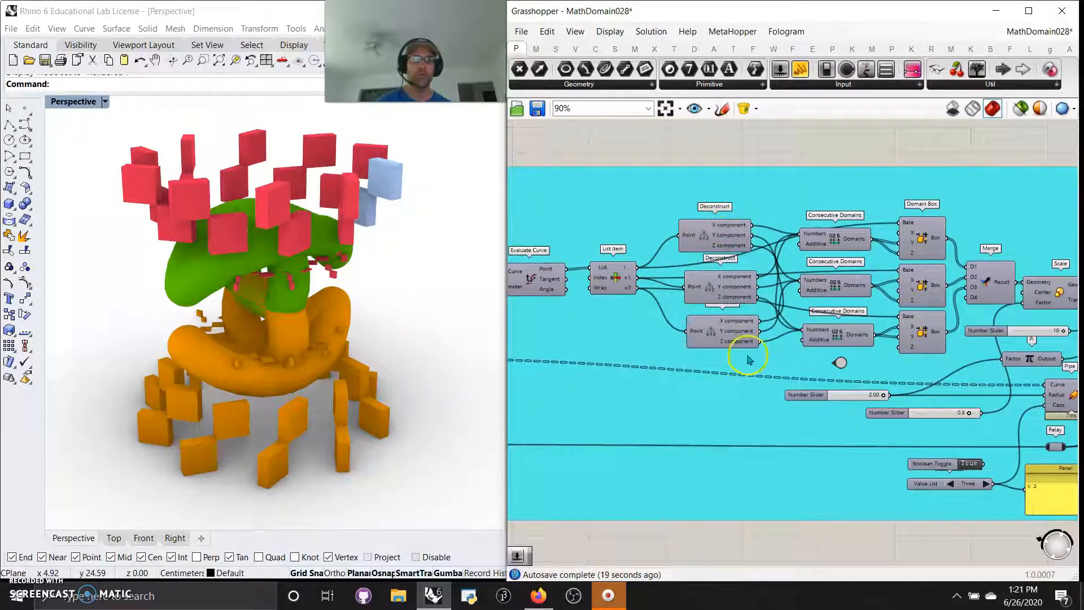
pyautogui.moveTo(850, 555); pyautogui.dragTo(693, 540, button='right')
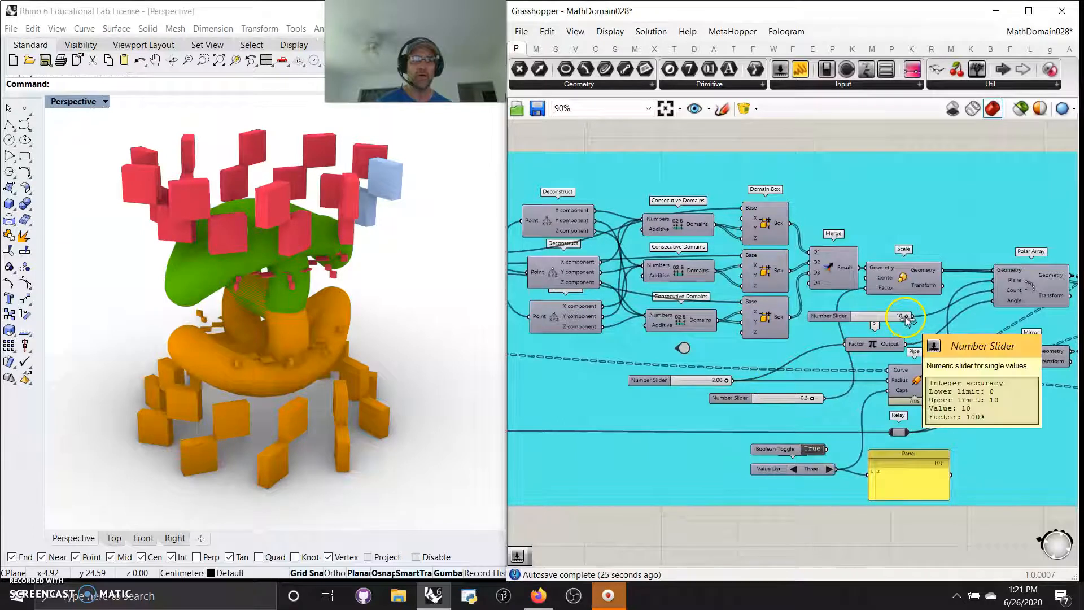
pyautogui.moveTo(906, 317)
pyautogui.mouseDown()
pyautogui.moveTo(868, 322)
pyautogui.moveTo(894, 328)
pyautogui.mouseUp()
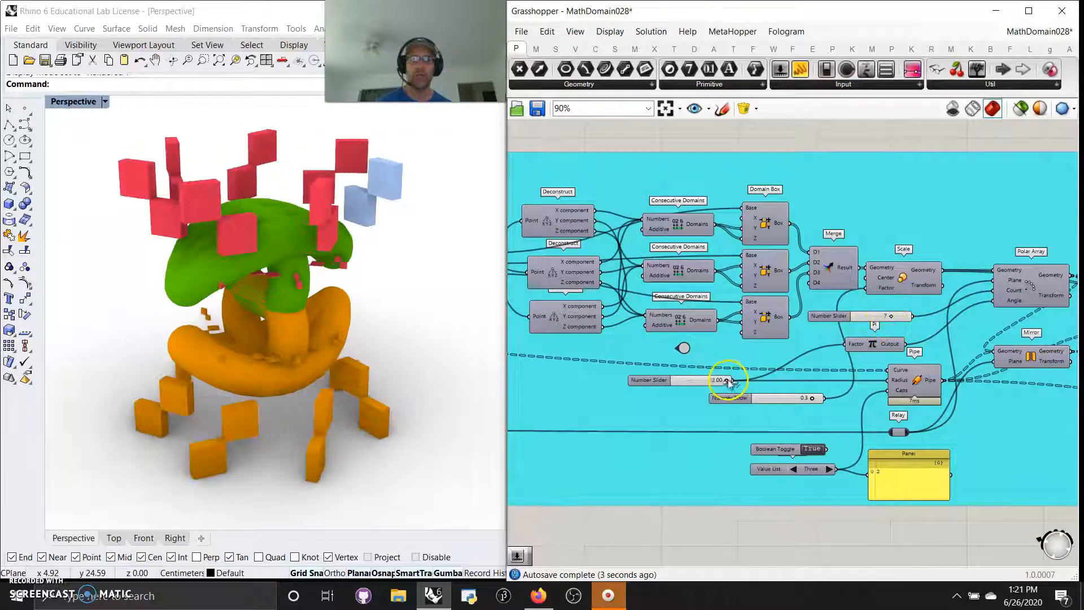
pyautogui.moveTo(725, 382)
pyautogui.mouseDown()
pyautogui.moveTo(692, 388)
pyautogui.moveTo(733, 390)
pyautogui.moveTo(681, 394)
pyautogui.moveTo(749, 388)
pyautogui.moveTo(675, 384)
pyautogui.moveTo(714, 380)
pyautogui.mouseUp()
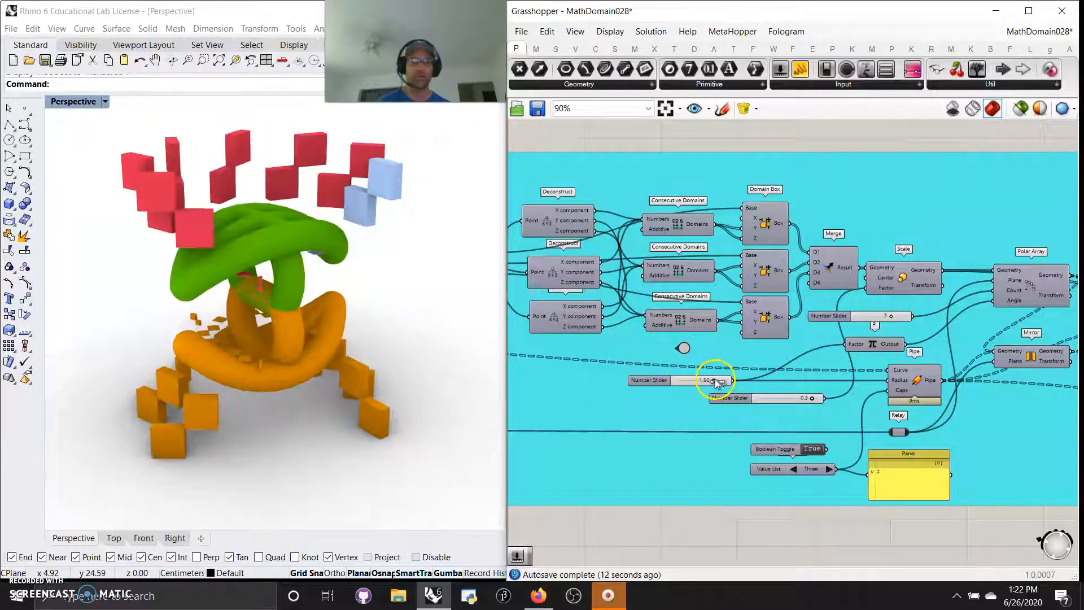
pyautogui.moveTo(814, 400)
pyautogui.mouseDown()
pyautogui.moveTo(790, 399)
pyautogui.moveTo(825, 399)
pyautogui.moveTo(814, 406)
pyautogui.mouseUp()
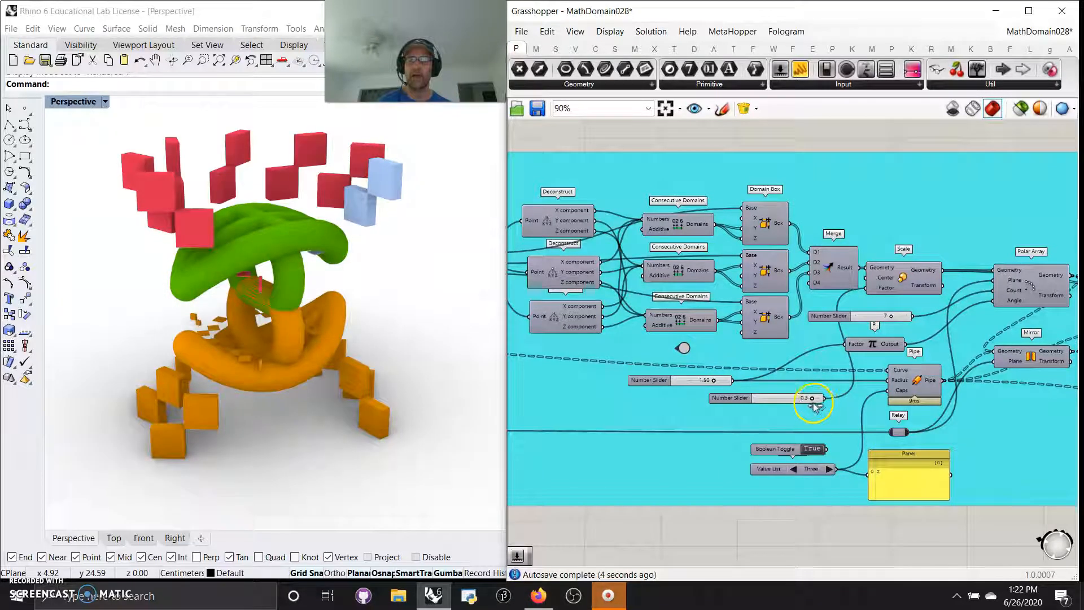
# Cycle the Value List that feeds the Pipe caps to One and back to Three
pyautogui.moveTo(874, 517); pyautogui.dragTo(817, 507, button='right')
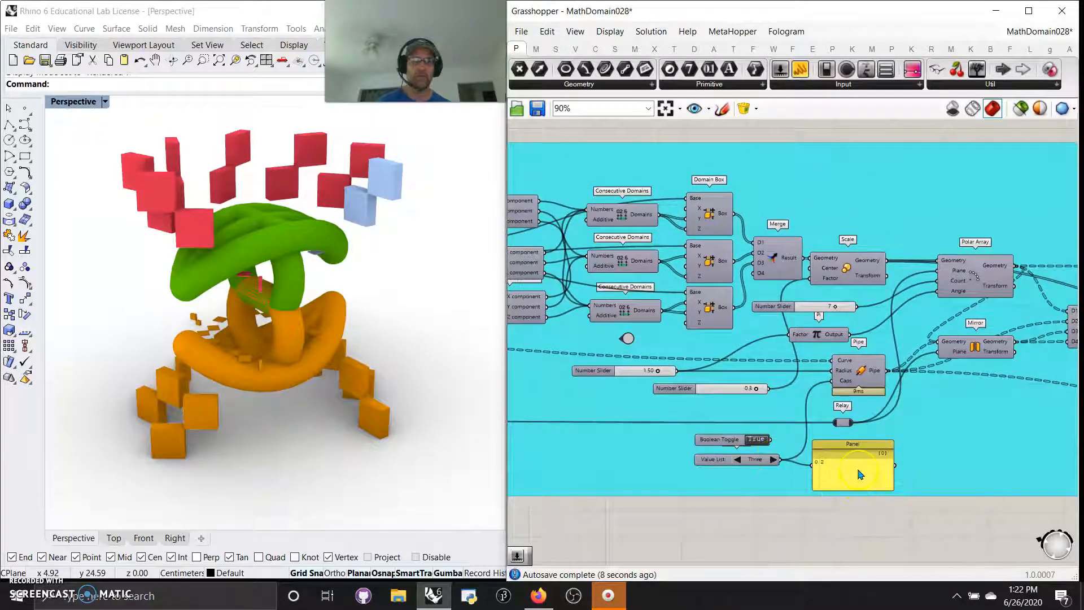
pyautogui.scroll(3, 226, 365)
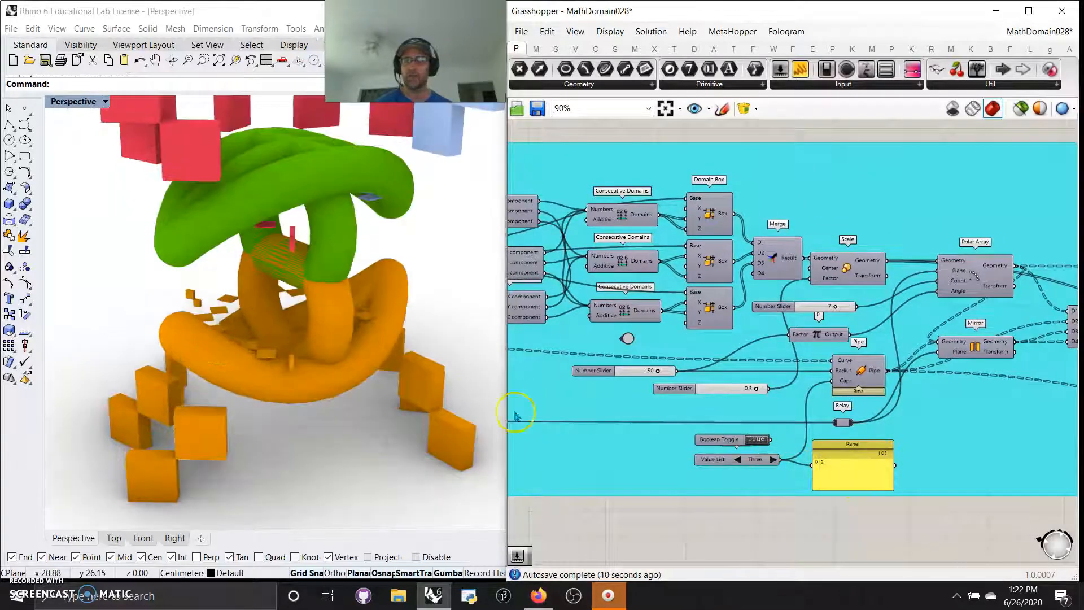
pyautogui.click(775, 460)
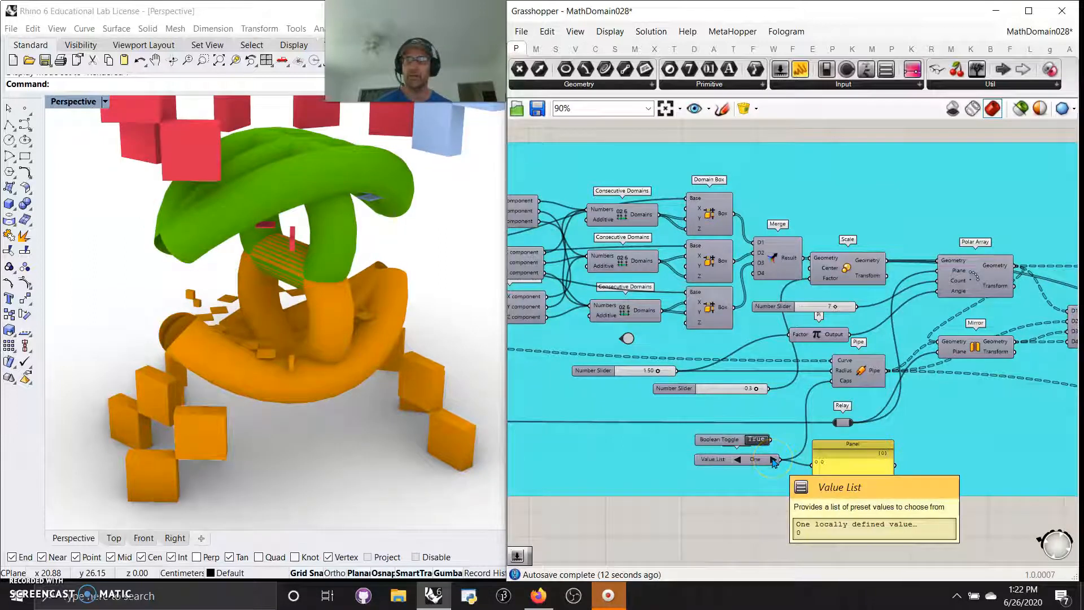
pyautogui.click(775, 461)
pyautogui.moveTo(968, 526); pyautogui.dragTo(726, 499, button='right')
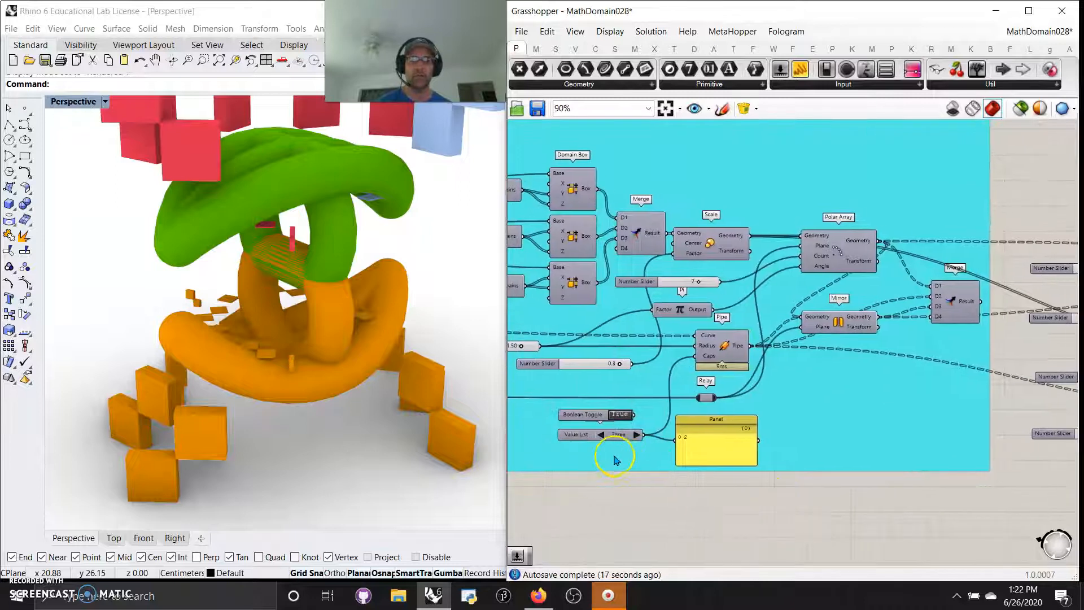
pyautogui.scroll(5, 593, 435)
pyautogui.click(586, 455)
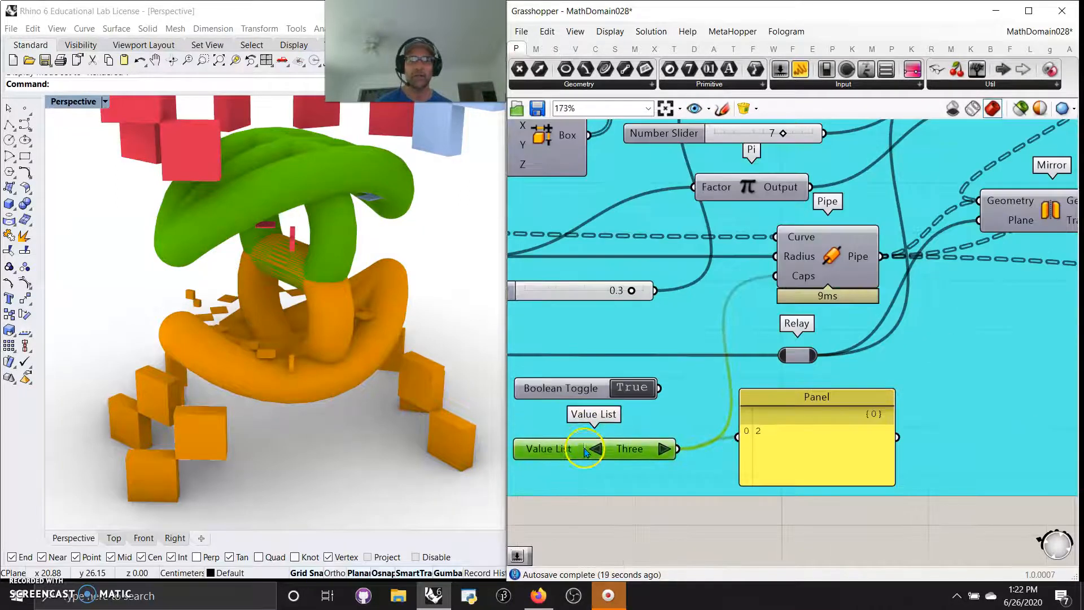
# Set the sliders feeding the gradients to 0.54 for the rainbow one, 0.97 for the blue one and 0.51 for the orange-to-blue one
pyautogui.scroll(-5, 892, 525)
pyautogui.moveTo(904, 521); pyautogui.dragTo(813, 514, button='right')
pyautogui.scroll(4, 789, 448)
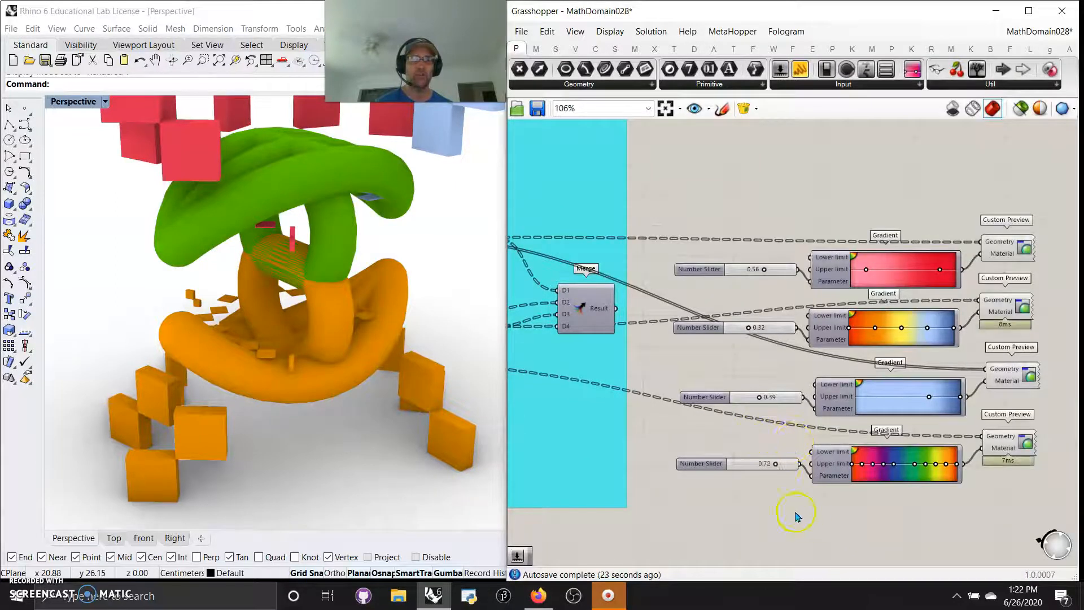
pyautogui.moveTo(777, 467)
pyautogui.mouseDown()
pyautogui.moveTo(724, 467)
pyautogui.moveTo(767, 476)
pyautogui.mouseUp()
pyautogui.moveTo(760, 398); pyautogui.dragTo(796, 415)
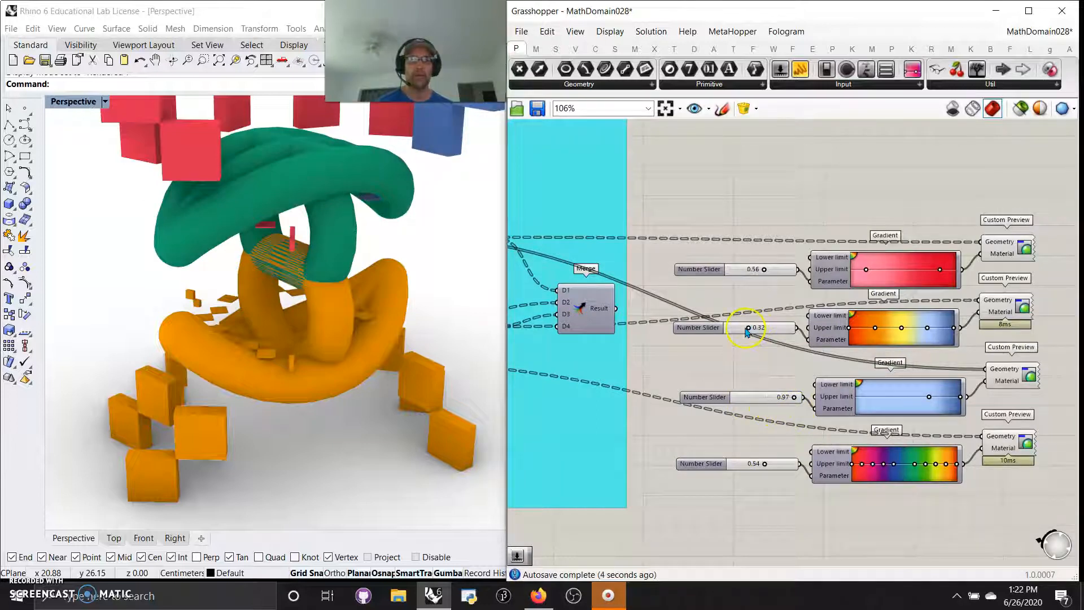
pyautogui.moveTo(750, 331); pyautogui.dragTo(762, 329)
# Examine the recoloured form in the Perspective viewport from different distances and angles
pyautogui.scroll(-5, 373, 327)
pyautogui.moveTo(370, 334); pyautogui.dragTo(374, 265, button='right')
pyautogui.scroll(5, 358, 327)
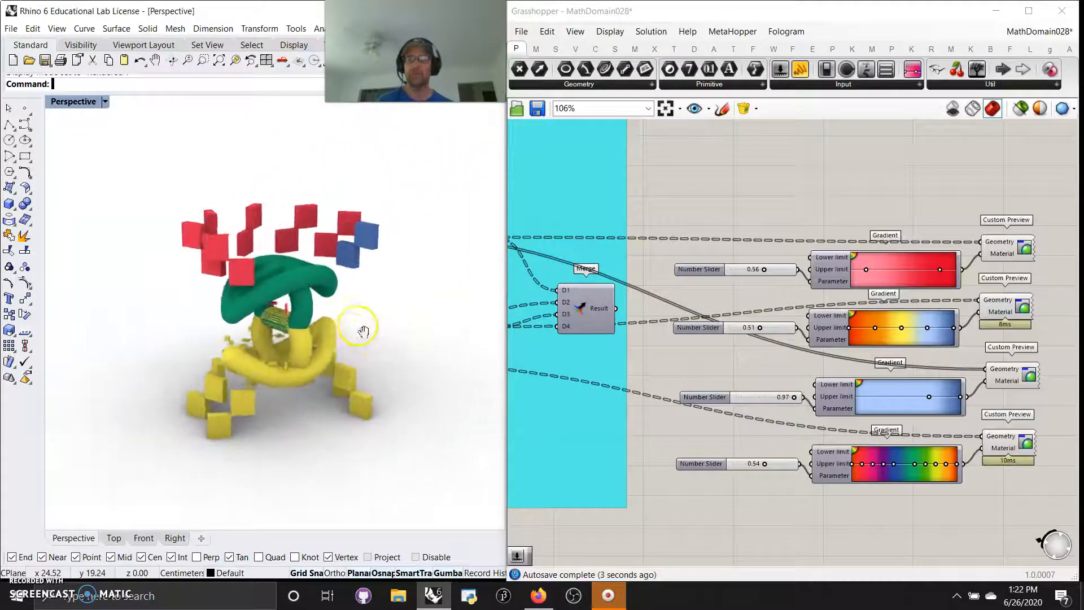
pyautogui.scroll(-5, 291, 334)
pyautogui.moveTo(290, 335)
pyautogui.mouseDown(button='right')
pyautogui.moveTo(303, 327)
pyautogui.moveTo(298, 337)
pyautogui.mouseUp(button='right')
pyautogui.moveTo(675, 514); pyautogui.dragTo(696, 480, button='right')
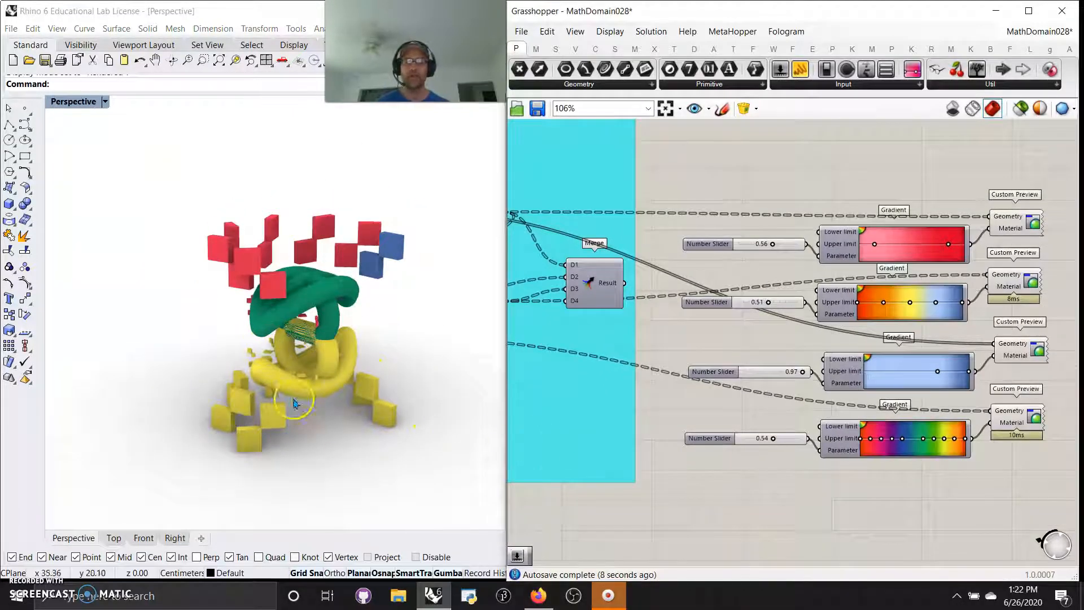
pyautogui.scroll(2, 314, 389)
pyautogui.moveTo(379, 401)
pyautogui.mouseDown(button='right')
pyautogui.moveTo(364, 399)
pyautogui.moveTo(373, 398)
pyautogui.mouseUp(button='right')
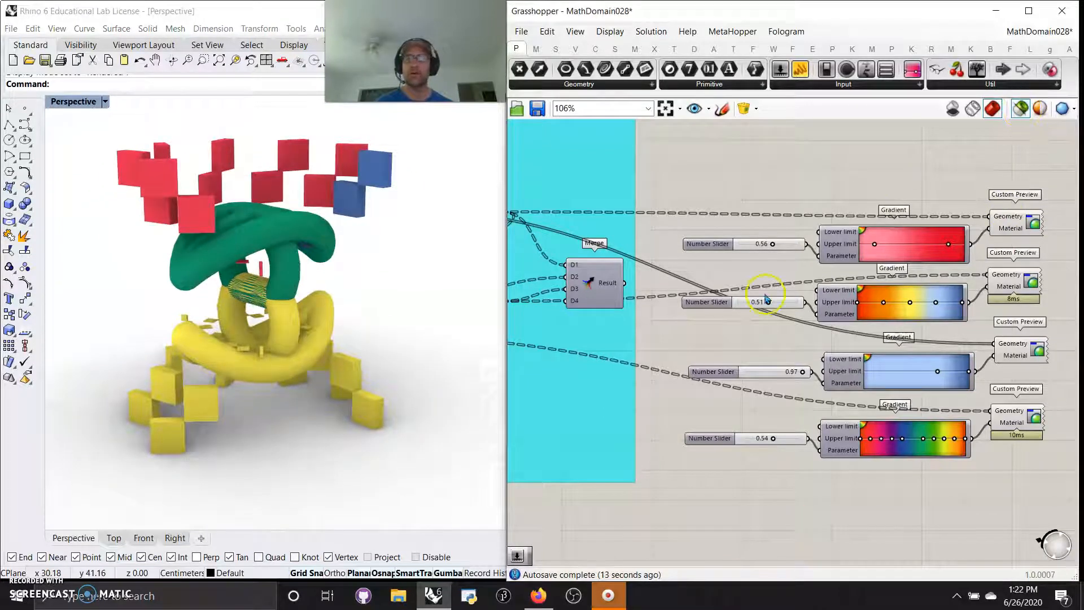
# Read the help description of the Find Domain component and close it
pyautogui.scroll(-3, 646, 395)
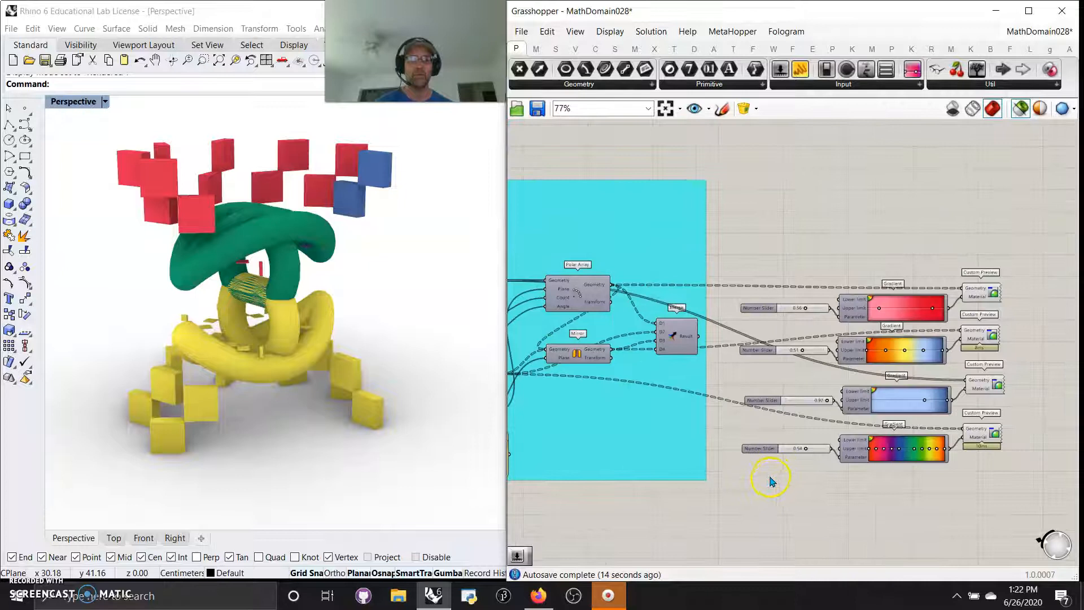
pyautogui.scroll(-4, 741, 530)
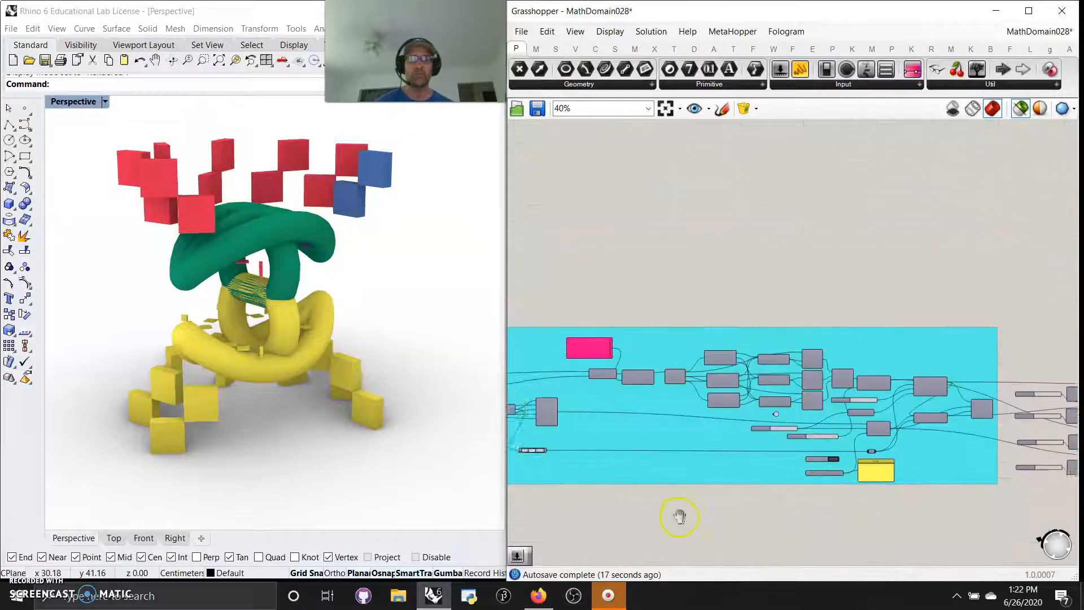
pyautogui.moveTo(738, 508); pyautogui.dragTo(789, 462, button='right')
pyautogui.scroll(7, 709, 472)
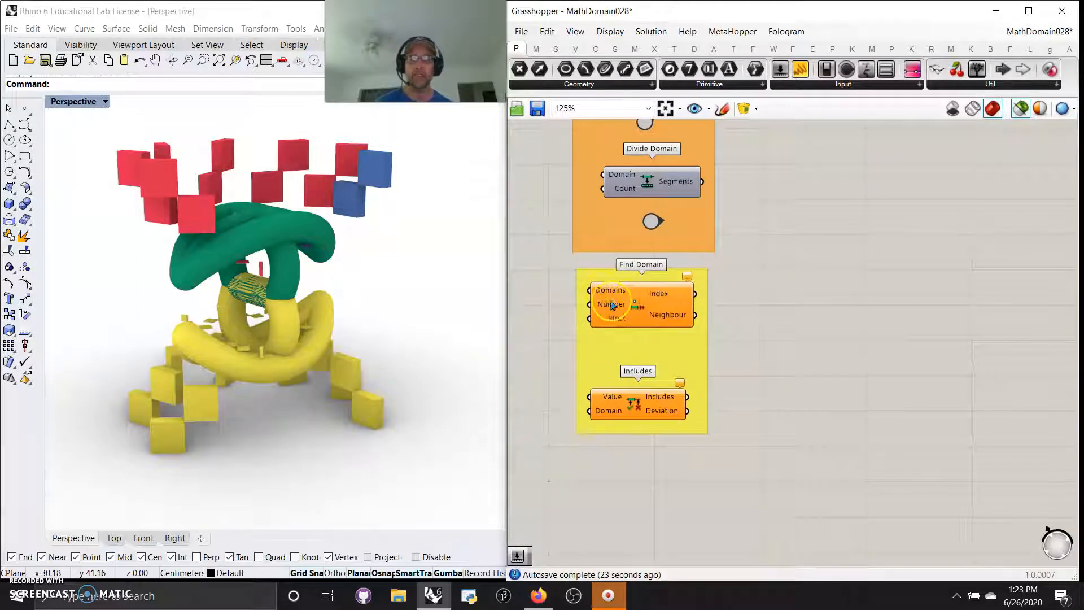
pyautogui.rightClick(637, 309)
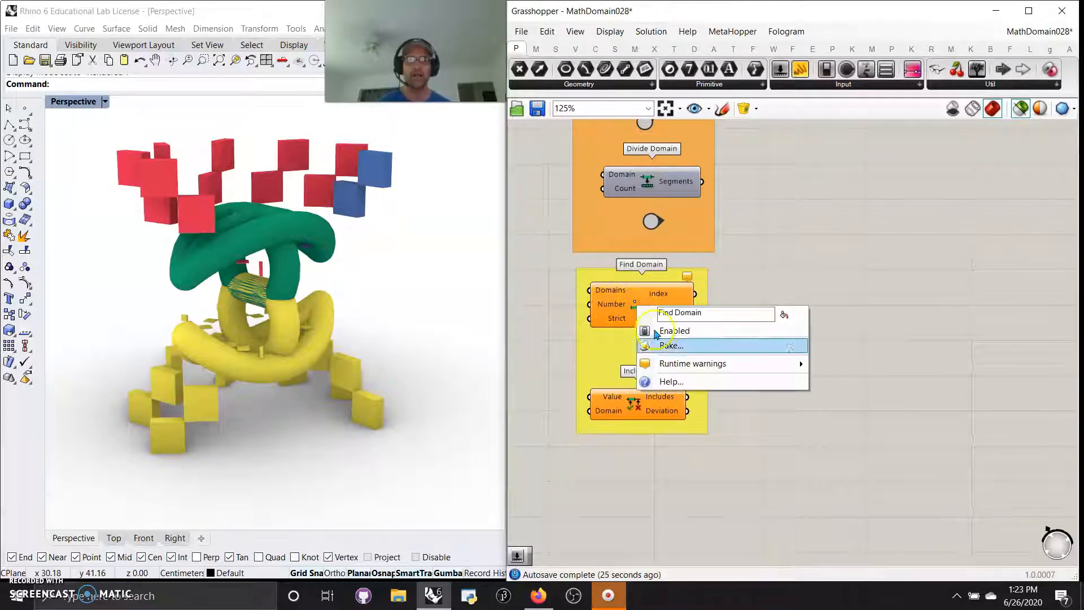
pyautogui.click(659, 379)
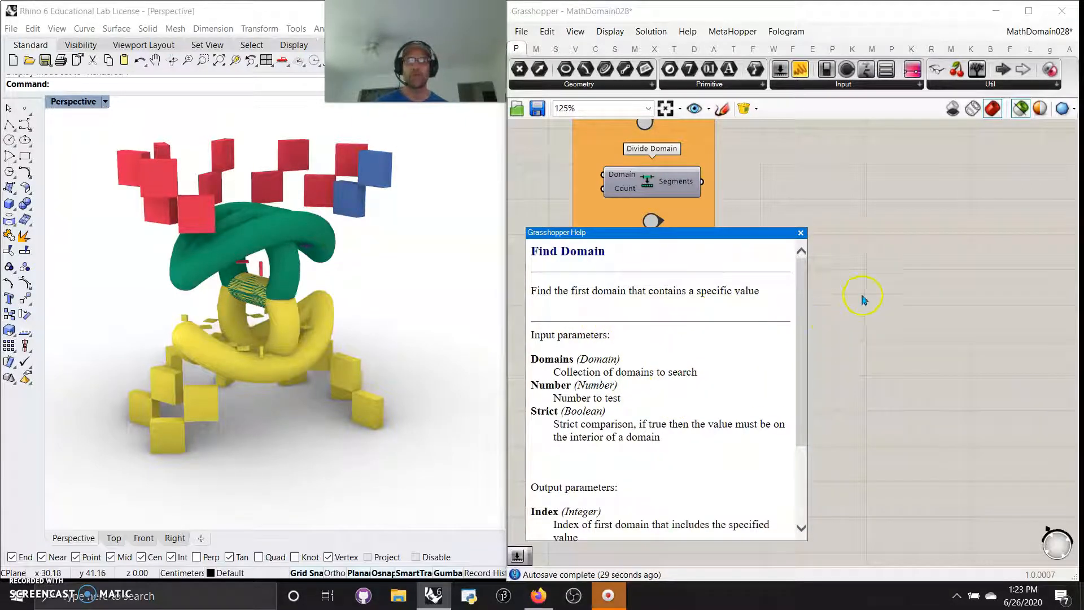
pyautogui.click(802, 233)
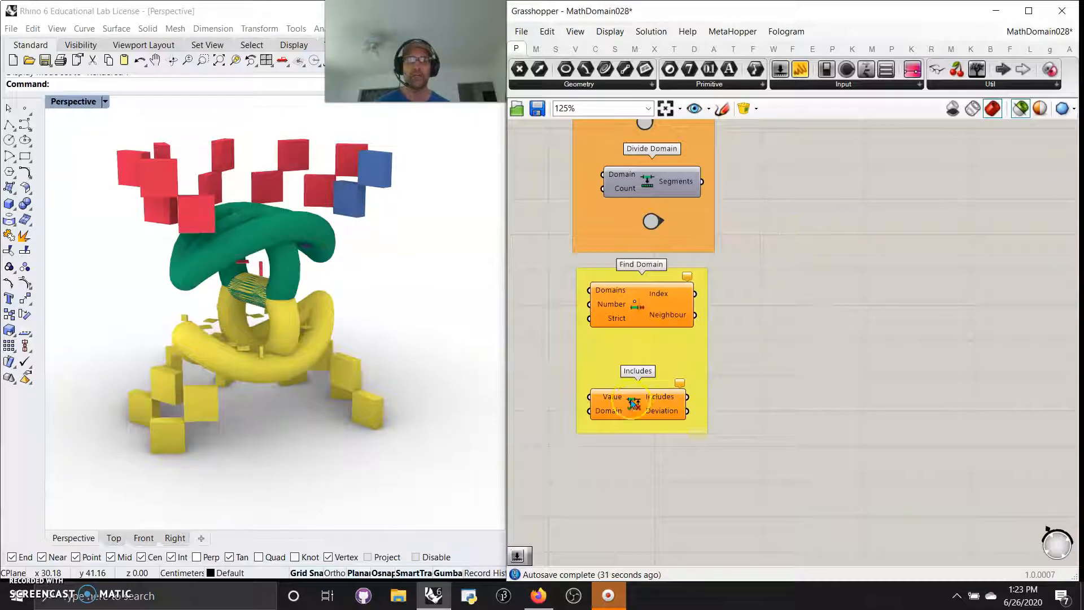
# Read the help description of the Includes component and close it
pyautogui.rightClick(634, 404)
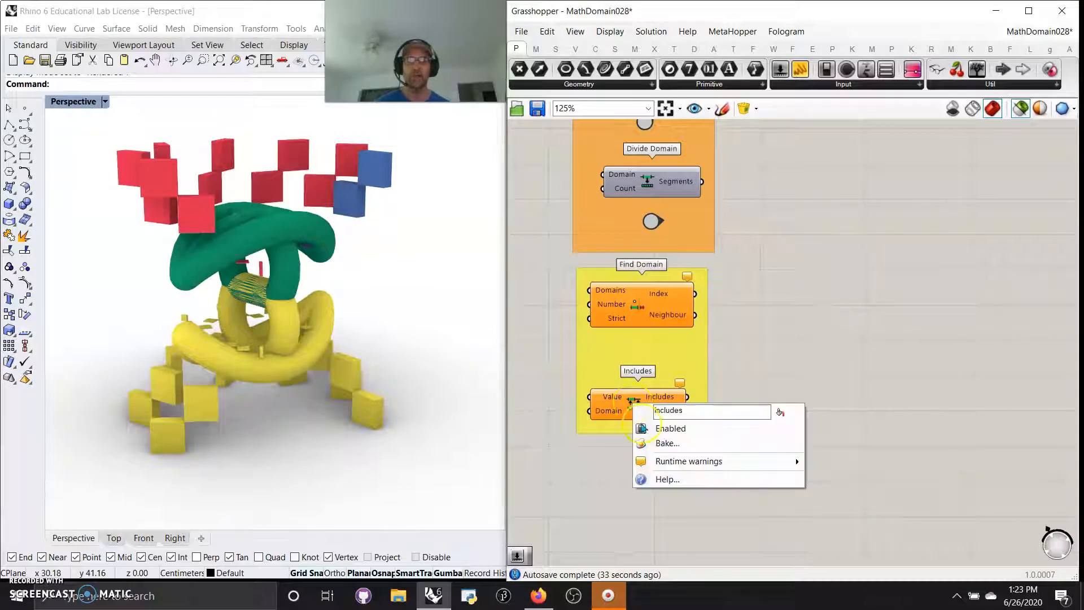
pyautogui.click(667, 479)
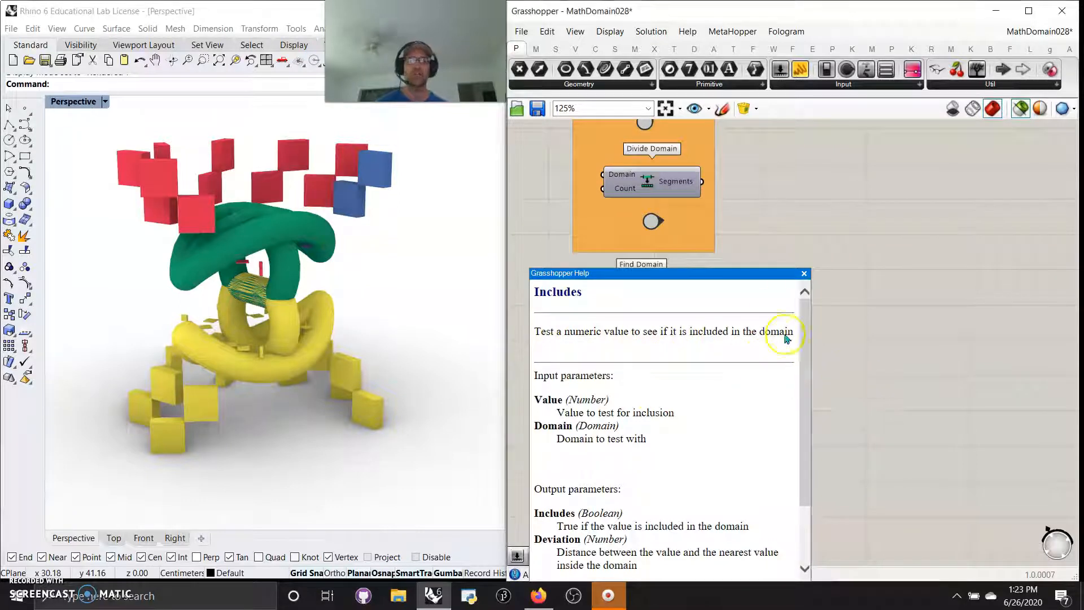
pyautogui.click(803, 274)
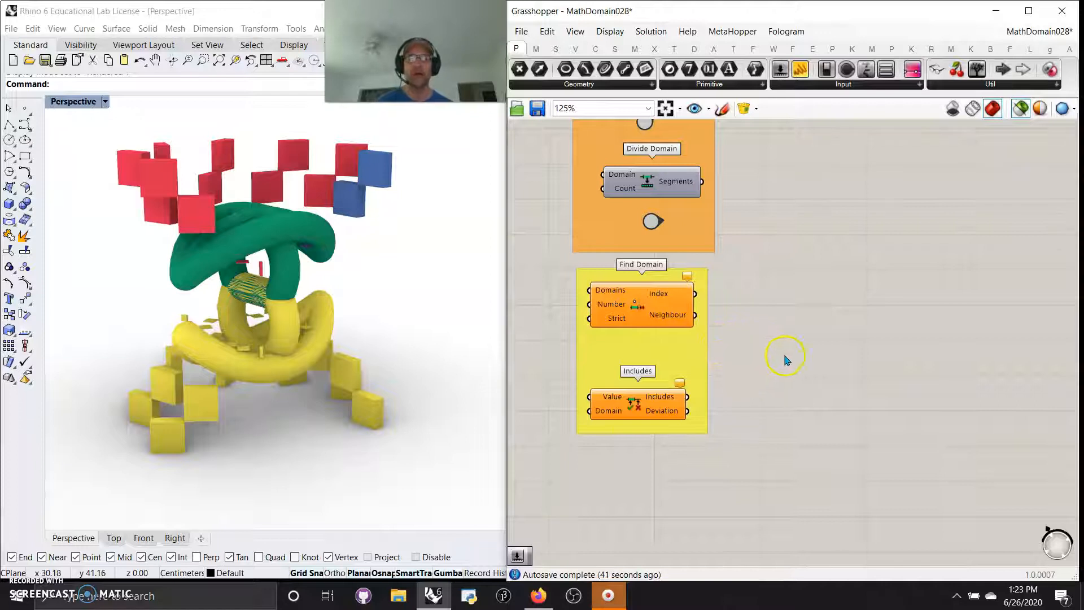
# Examine the Divide Domain component below the main definition, with its count slider and the panel listing its segments
pyautogui.moveTo(785, 356); pyautogui.dragTo(750, 409, button='right')
pyautogui.scroll(-6, 750, 410)
pyautogui.moveTo(897, 356); pyautogui.dragTo(630, 374, button='right')
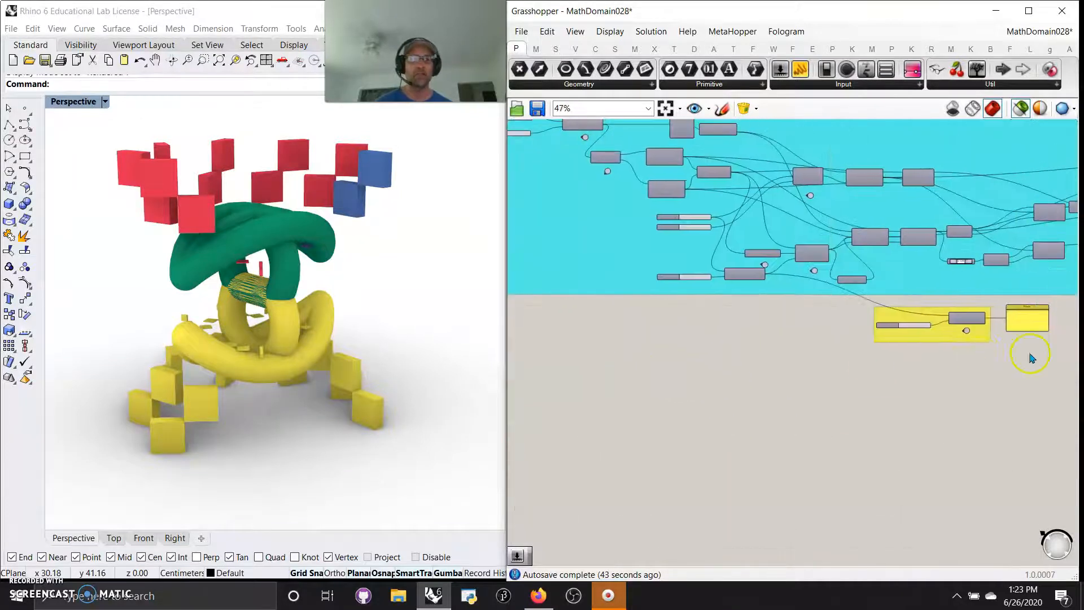
pyautogui.moveTo(1031, 358); pyautogui.dragTo(908, 392, button='right')
pyautogui.scroll(5, 795, 375)
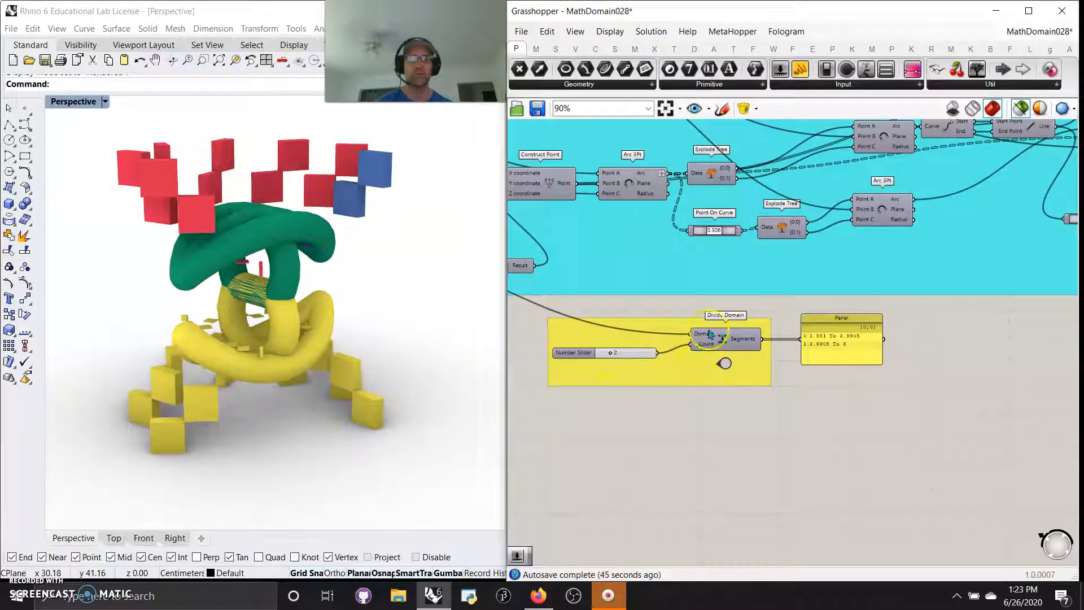
pyautogui.moveTo(705, 455); pyautogui.dragTo(897, 470, button='right')
pyautogui.scroll(-6, 896, 469)
pyautogui.moveTo(694, 501); pyautogui.dragTo(724, 441, button='right')
pyautogui.moveTo(858, 370); pyautogui.dragTo(725, 437, button='right')
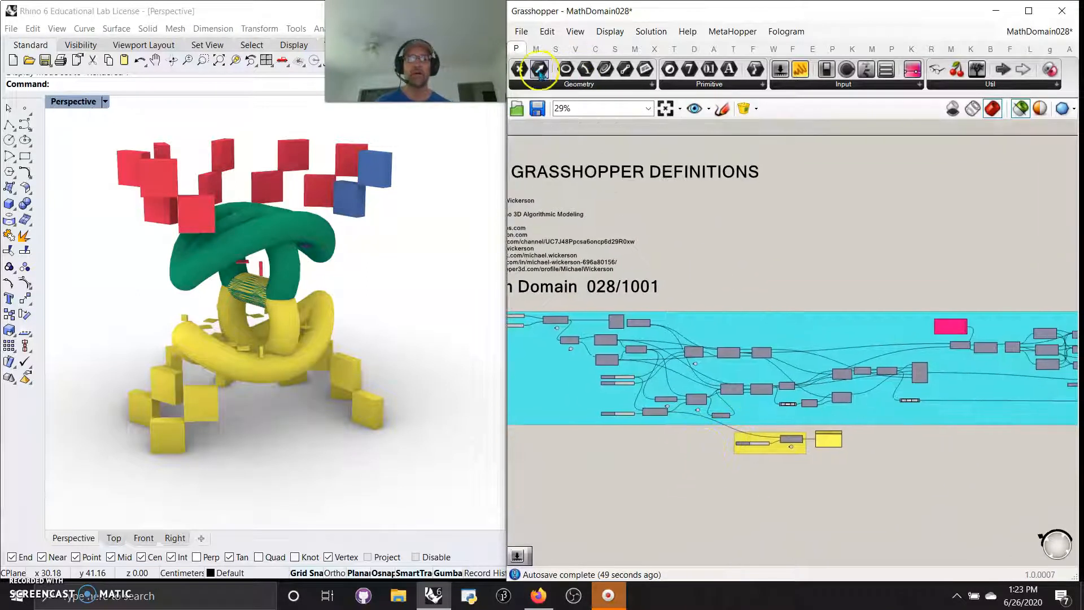
# Review the full list of Domain components in the Math category
pyautogui.click(536, 49)
pyautogui.click(559, 85)
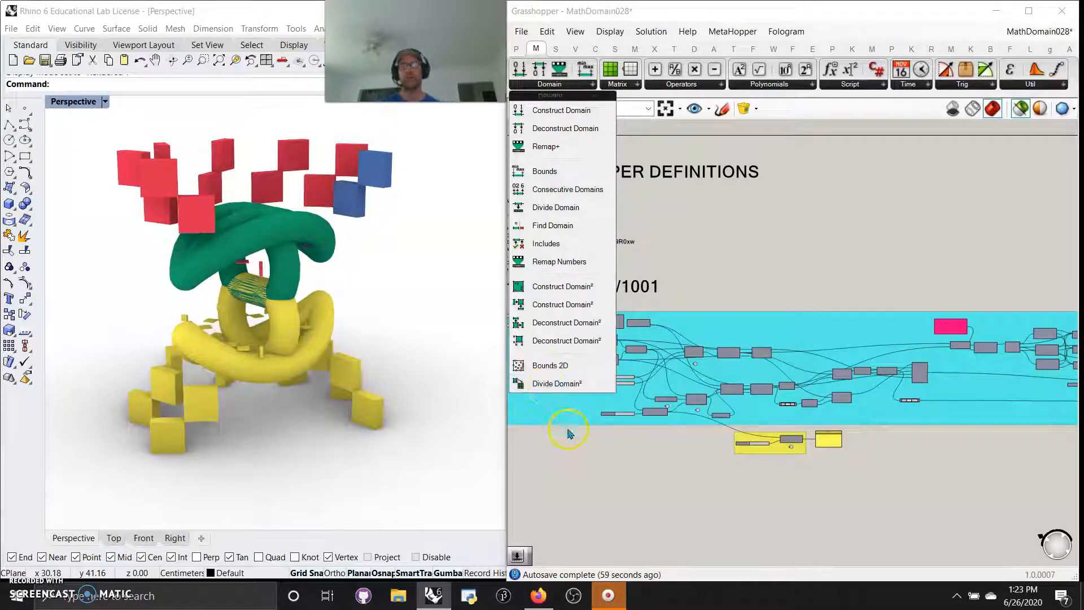
pyautogui.scroll(-1, 653, 486)
pyautogui.scroll(-4, 646, 486)
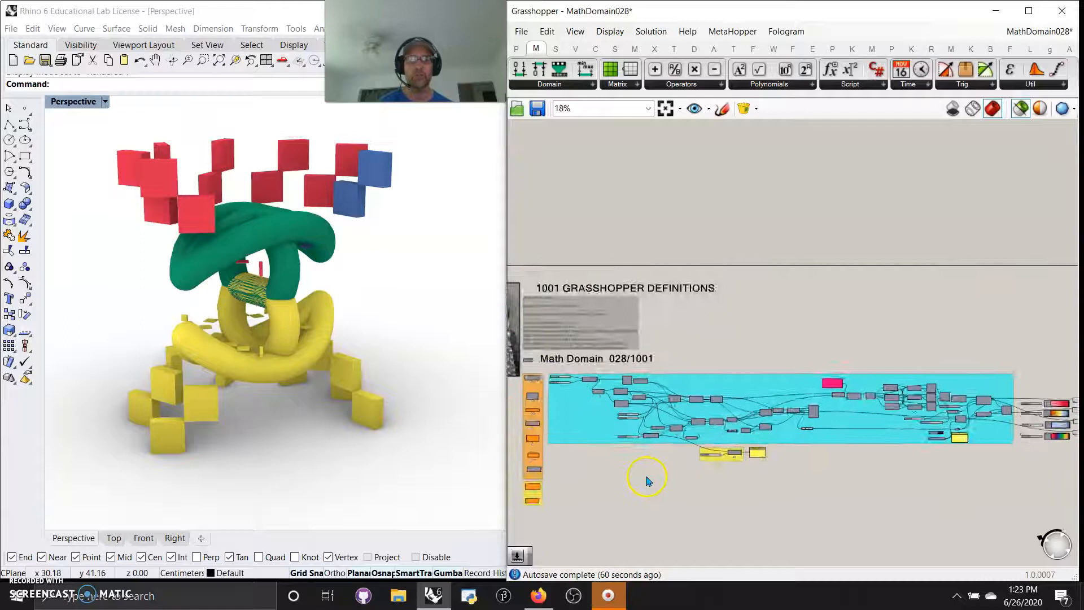
pyautogui.moveTo(638, 490); pyautogui.dragTo(636, 487, button='right')
pyautogui.scroll(2, 315, 407)
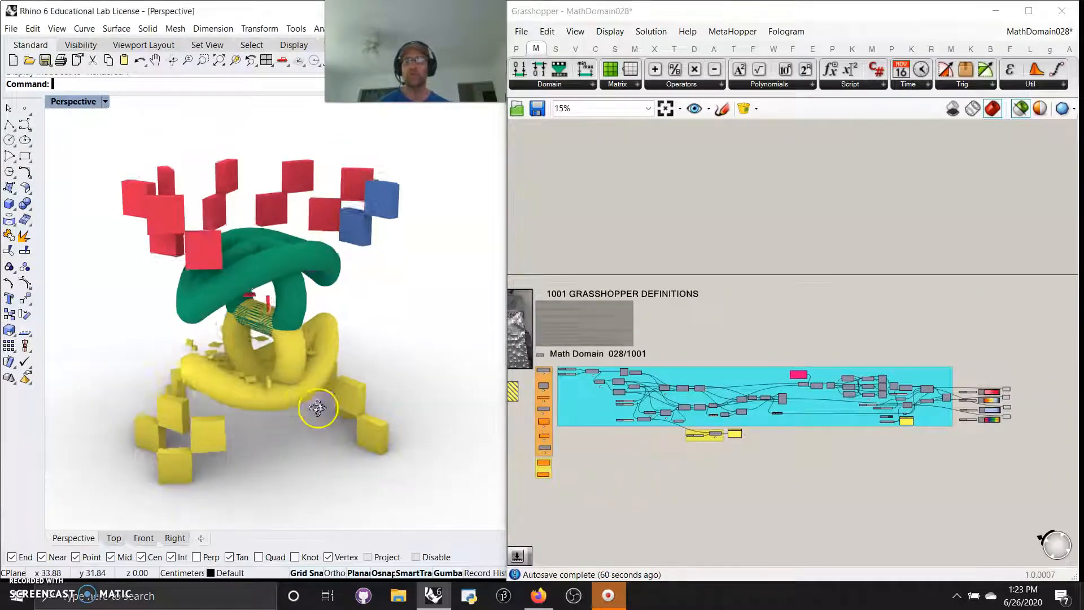
pyautogui.moveTo(290, 319); pyautogui.dragTo(291, 326, button='right')
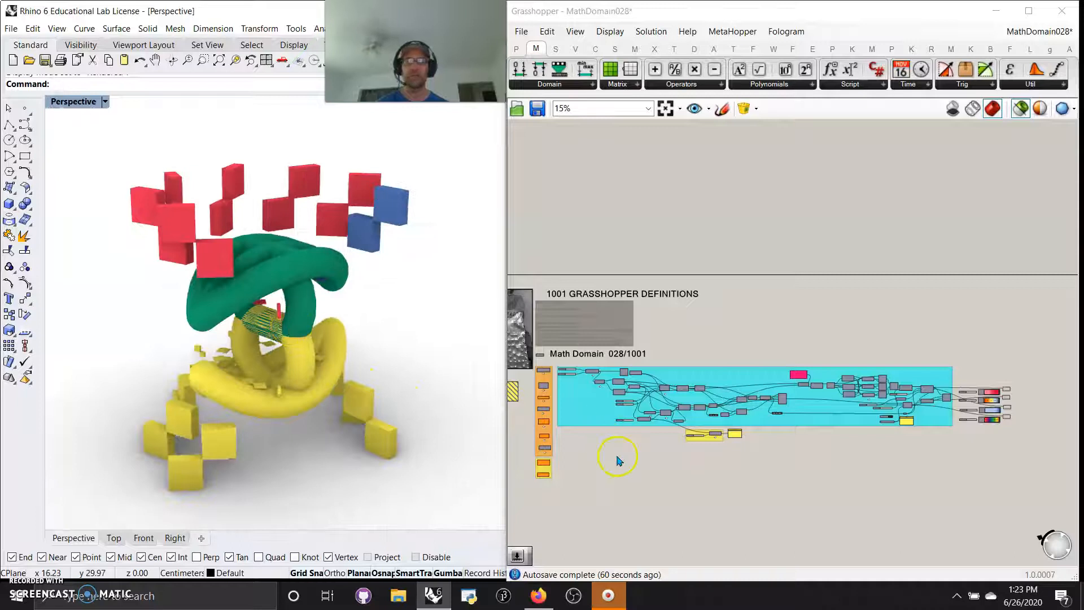
pyautogui.moveTo(618, 455); pyautogui.dragTo(634, 450, button='right')
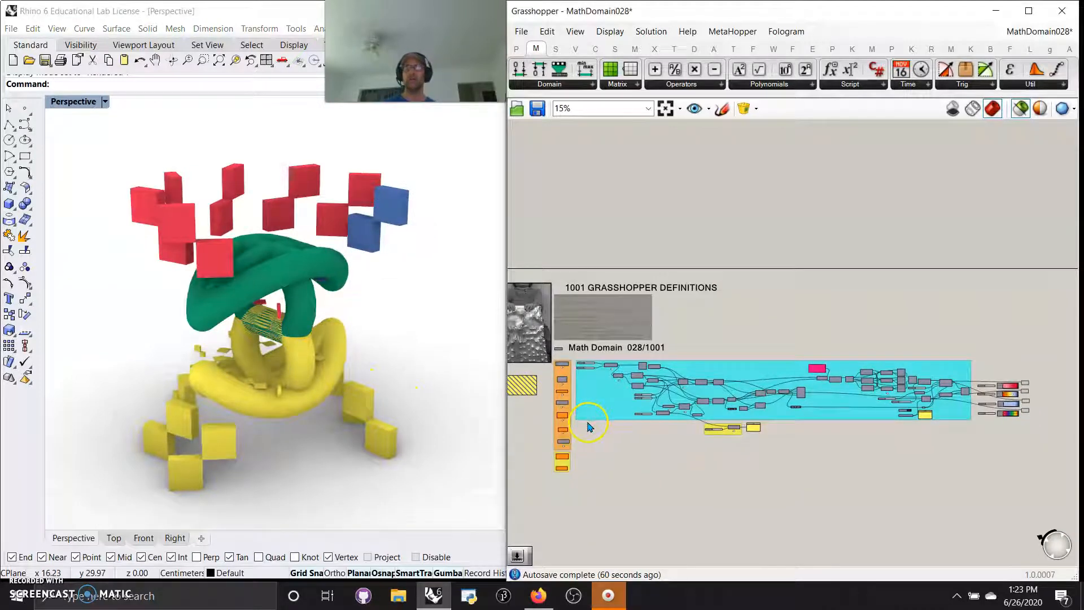